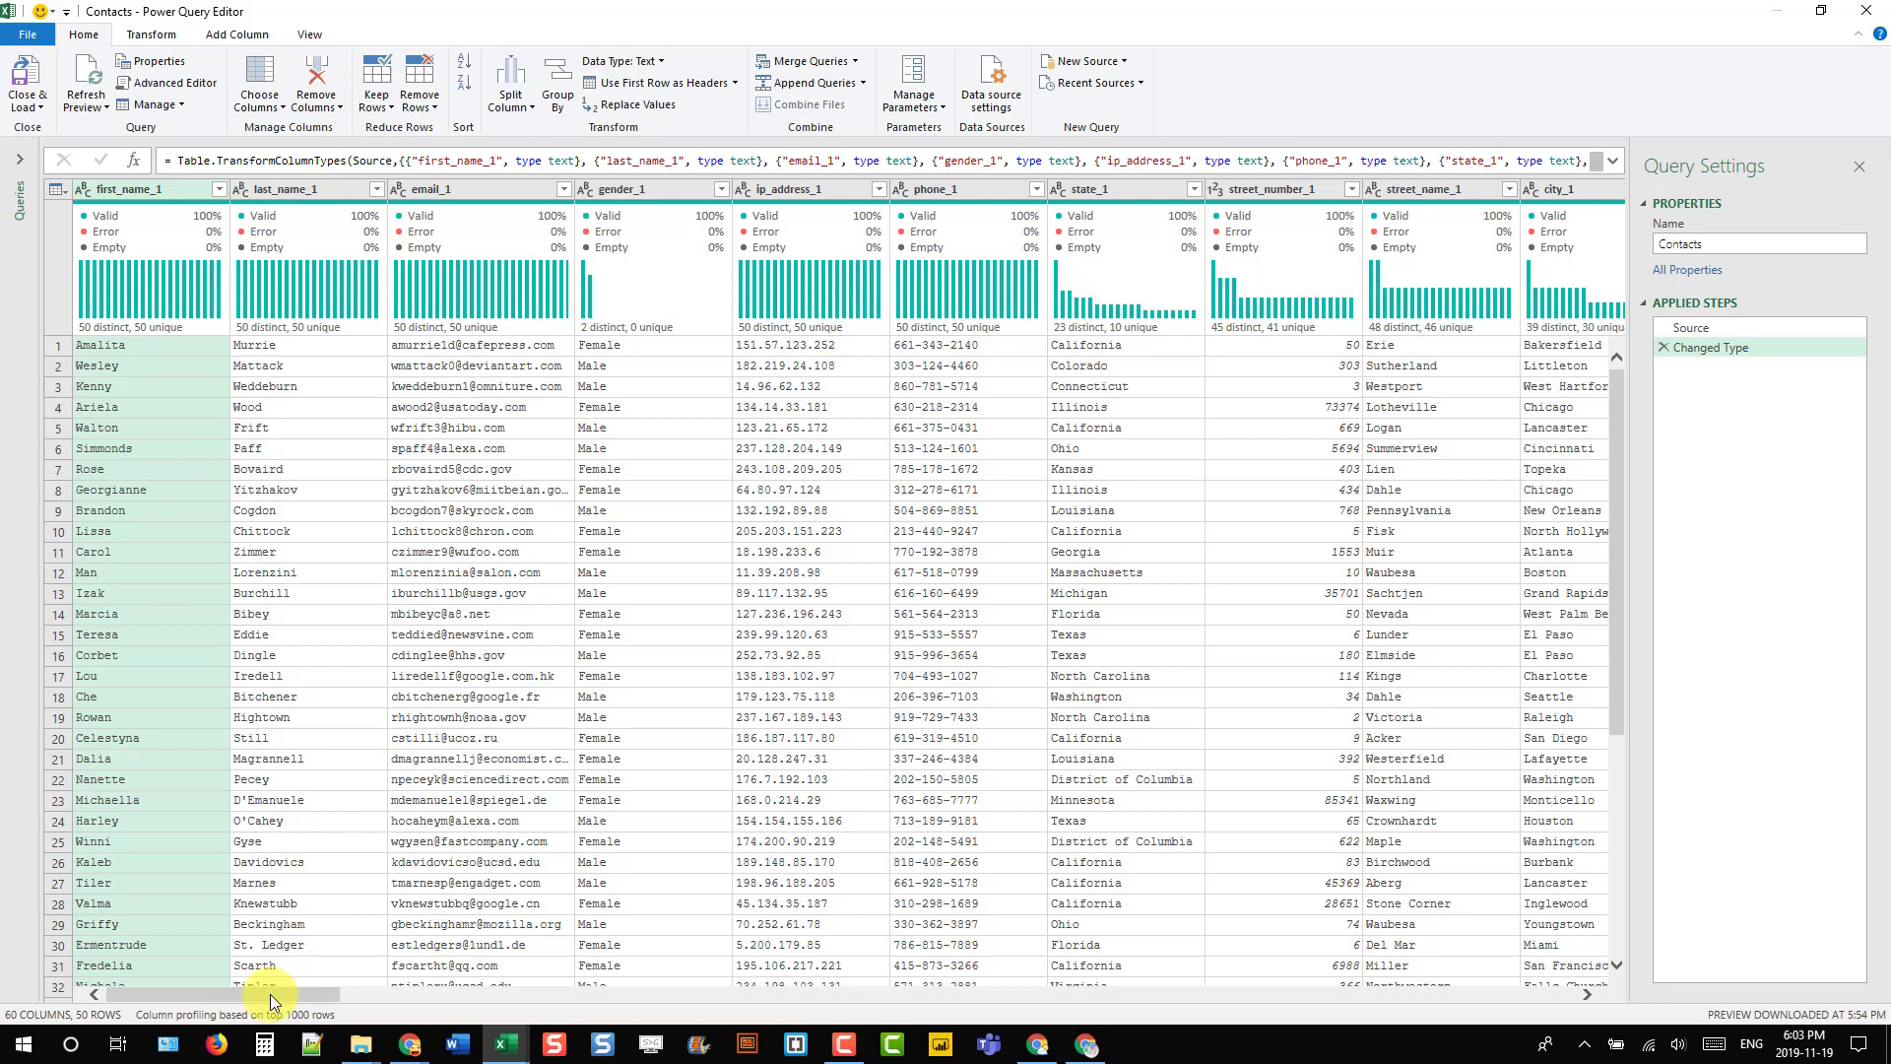
- Scroll across the Contacts table and select the email_1 and email_2 columns together
drag(271, 995, 1548, 1000)
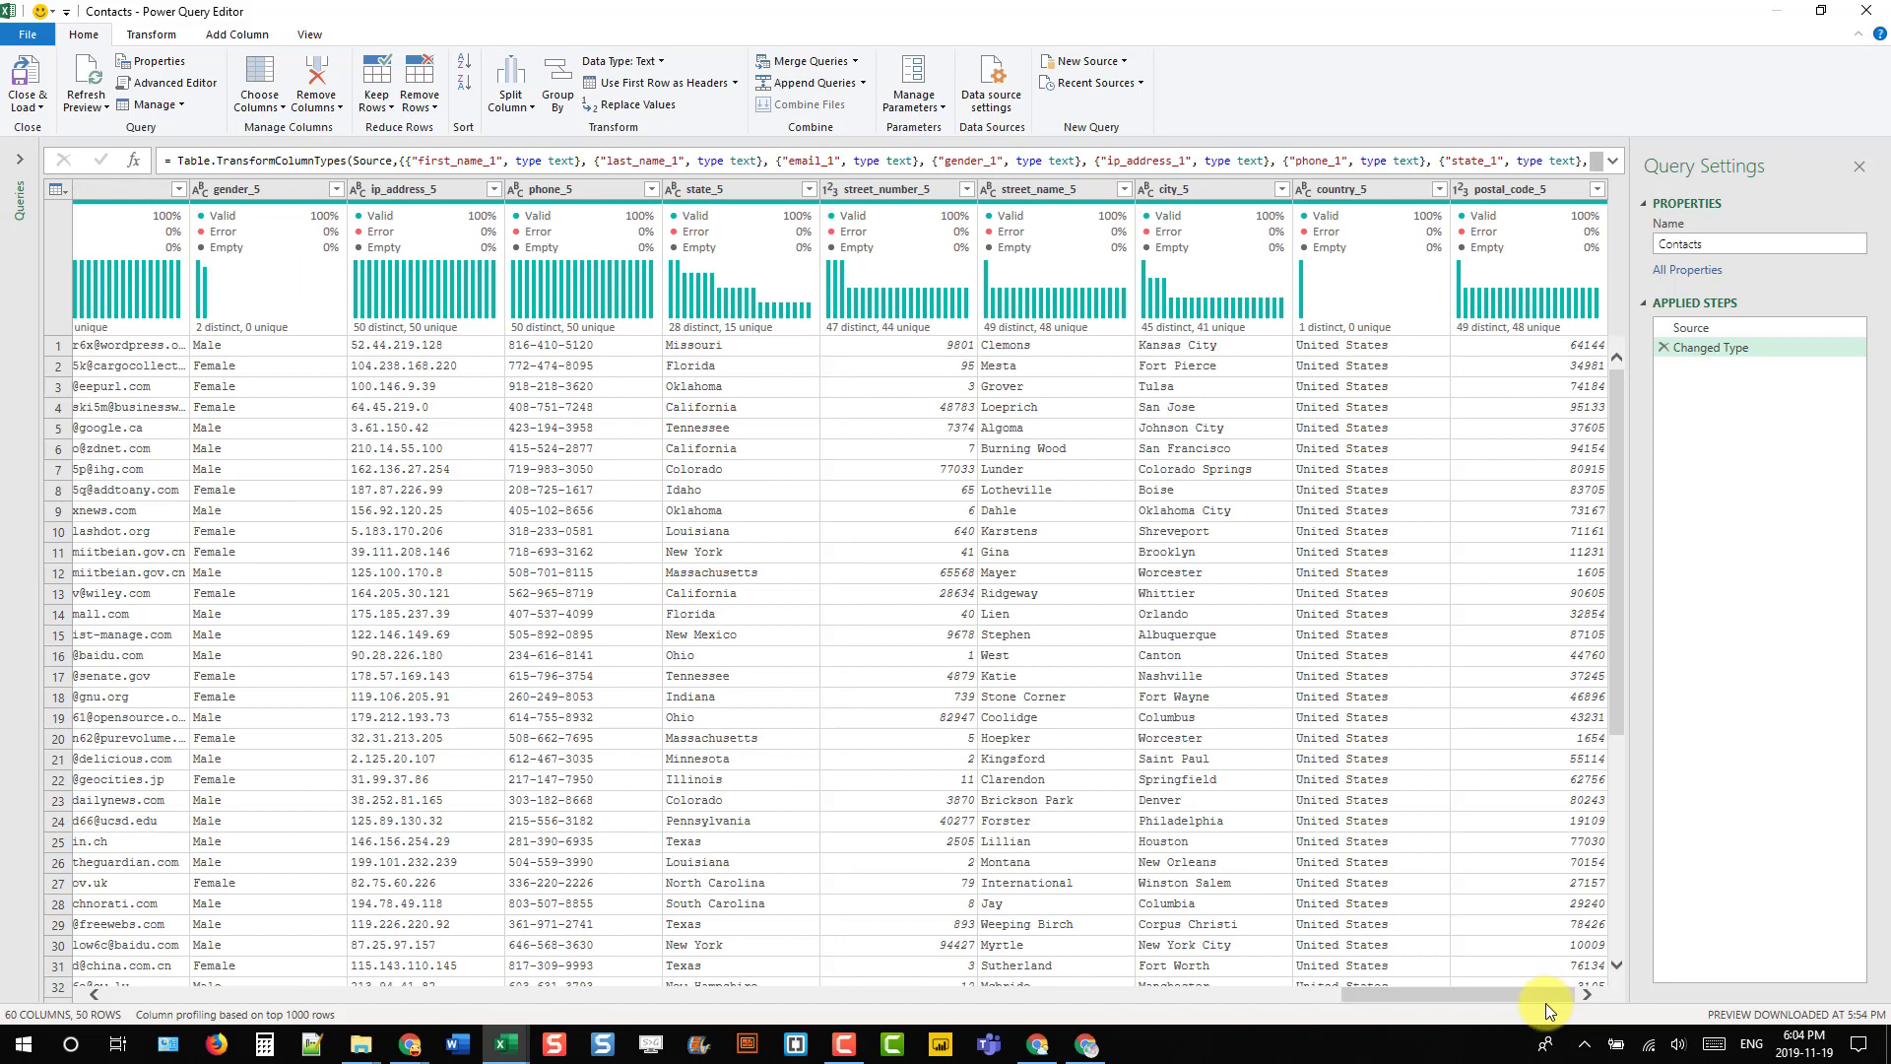
drag(1518, 995, 129, 988)
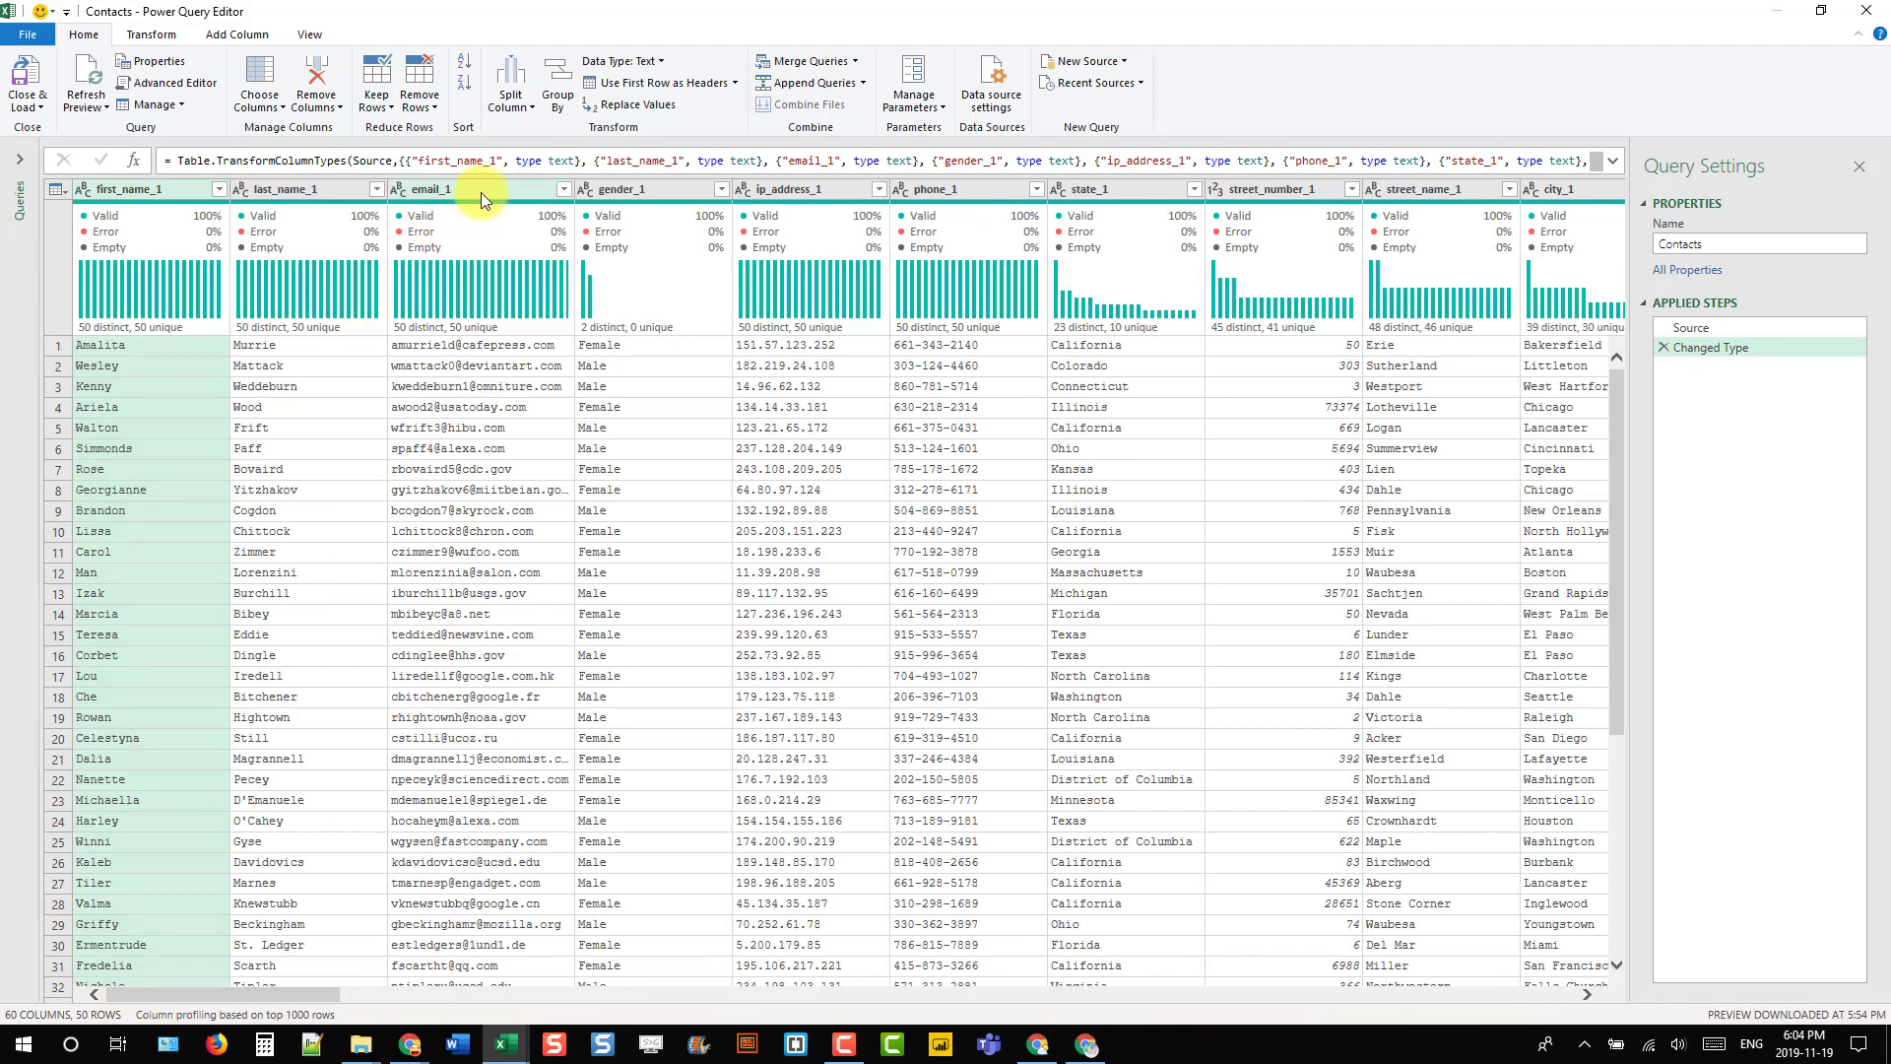
click(481, 192)
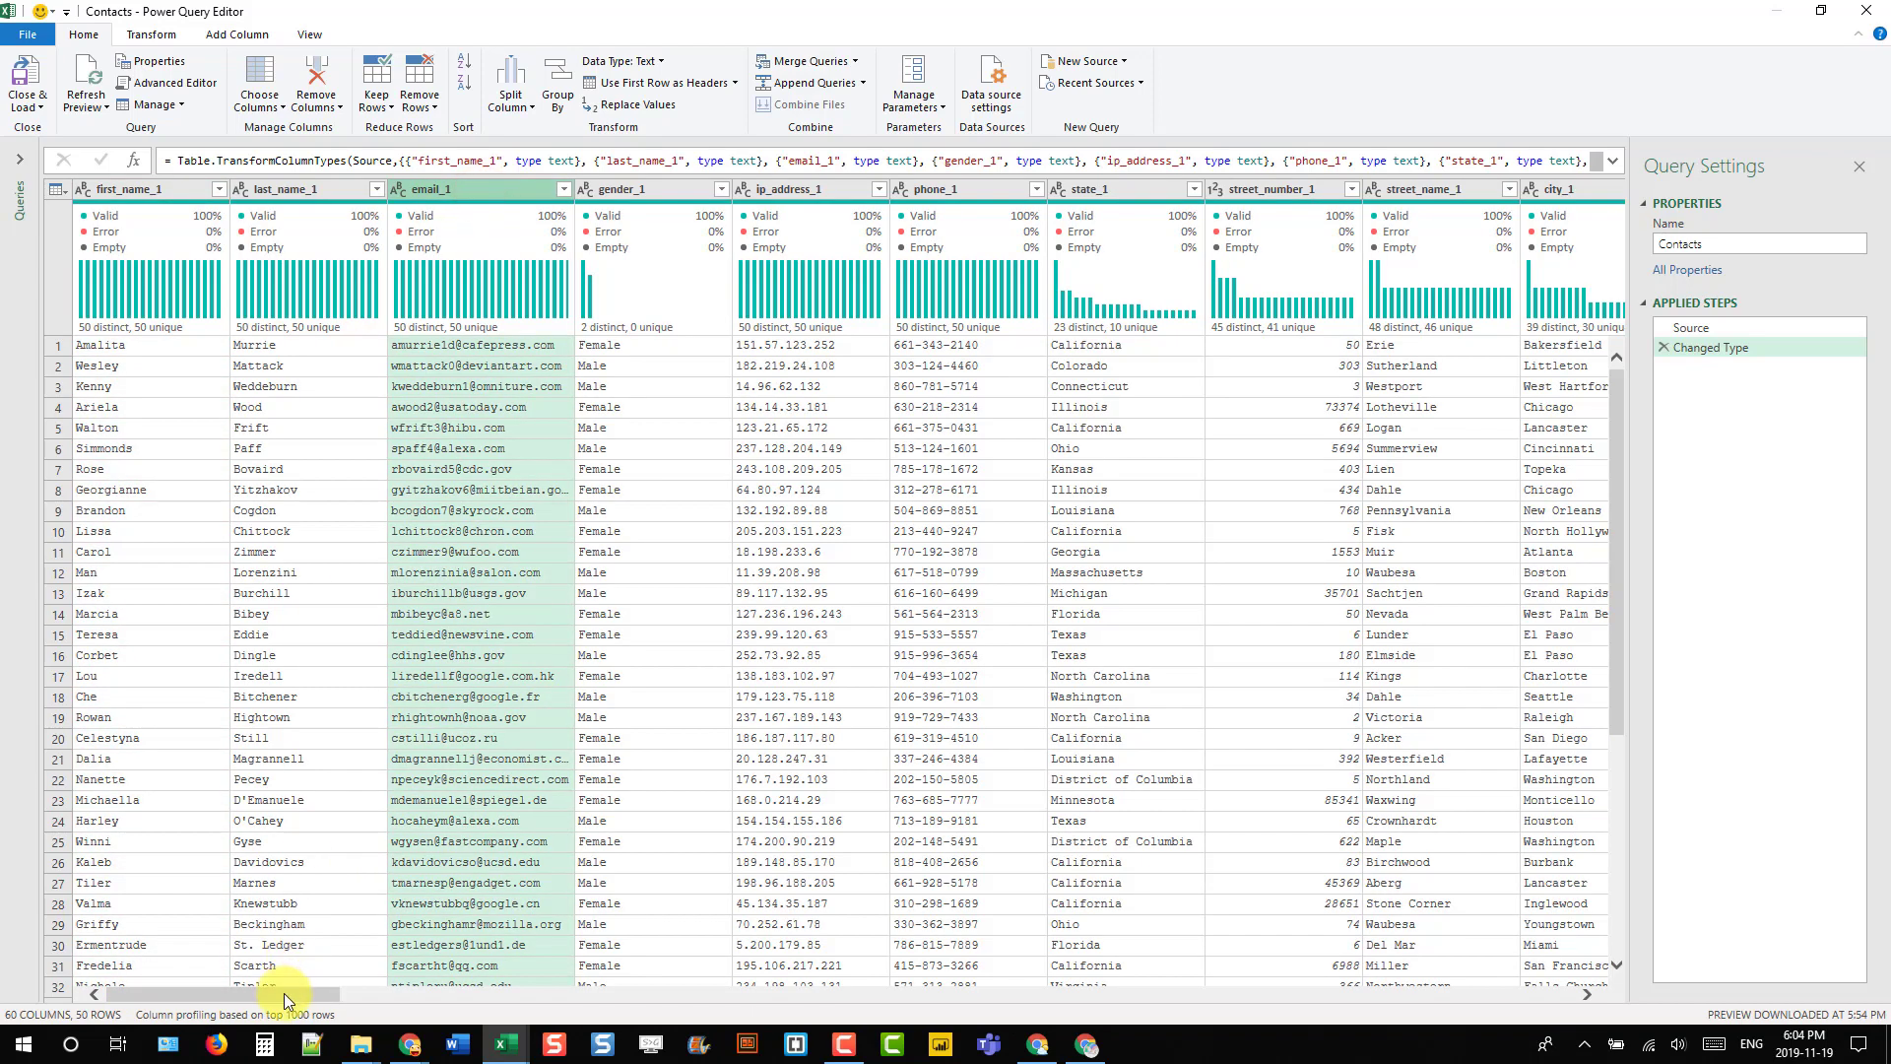
drag(283, 992, 472, 996)
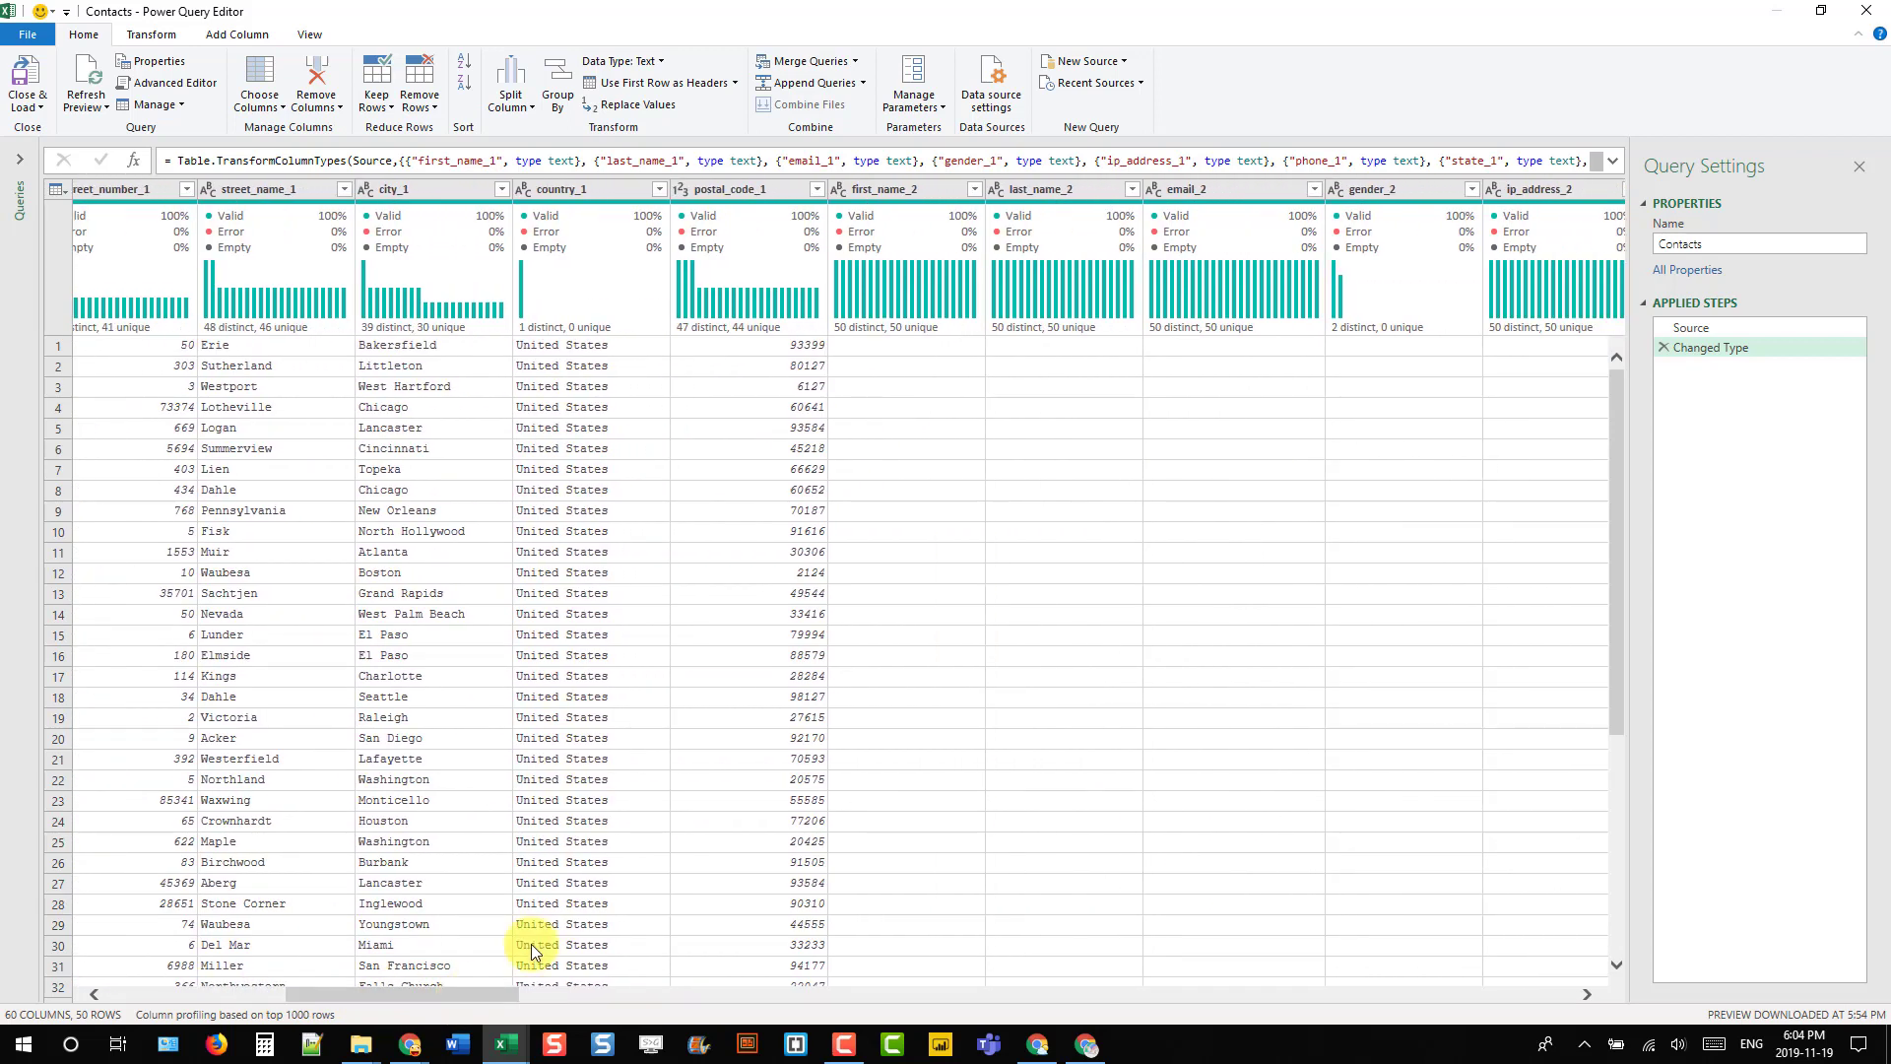
click(1222, 186)
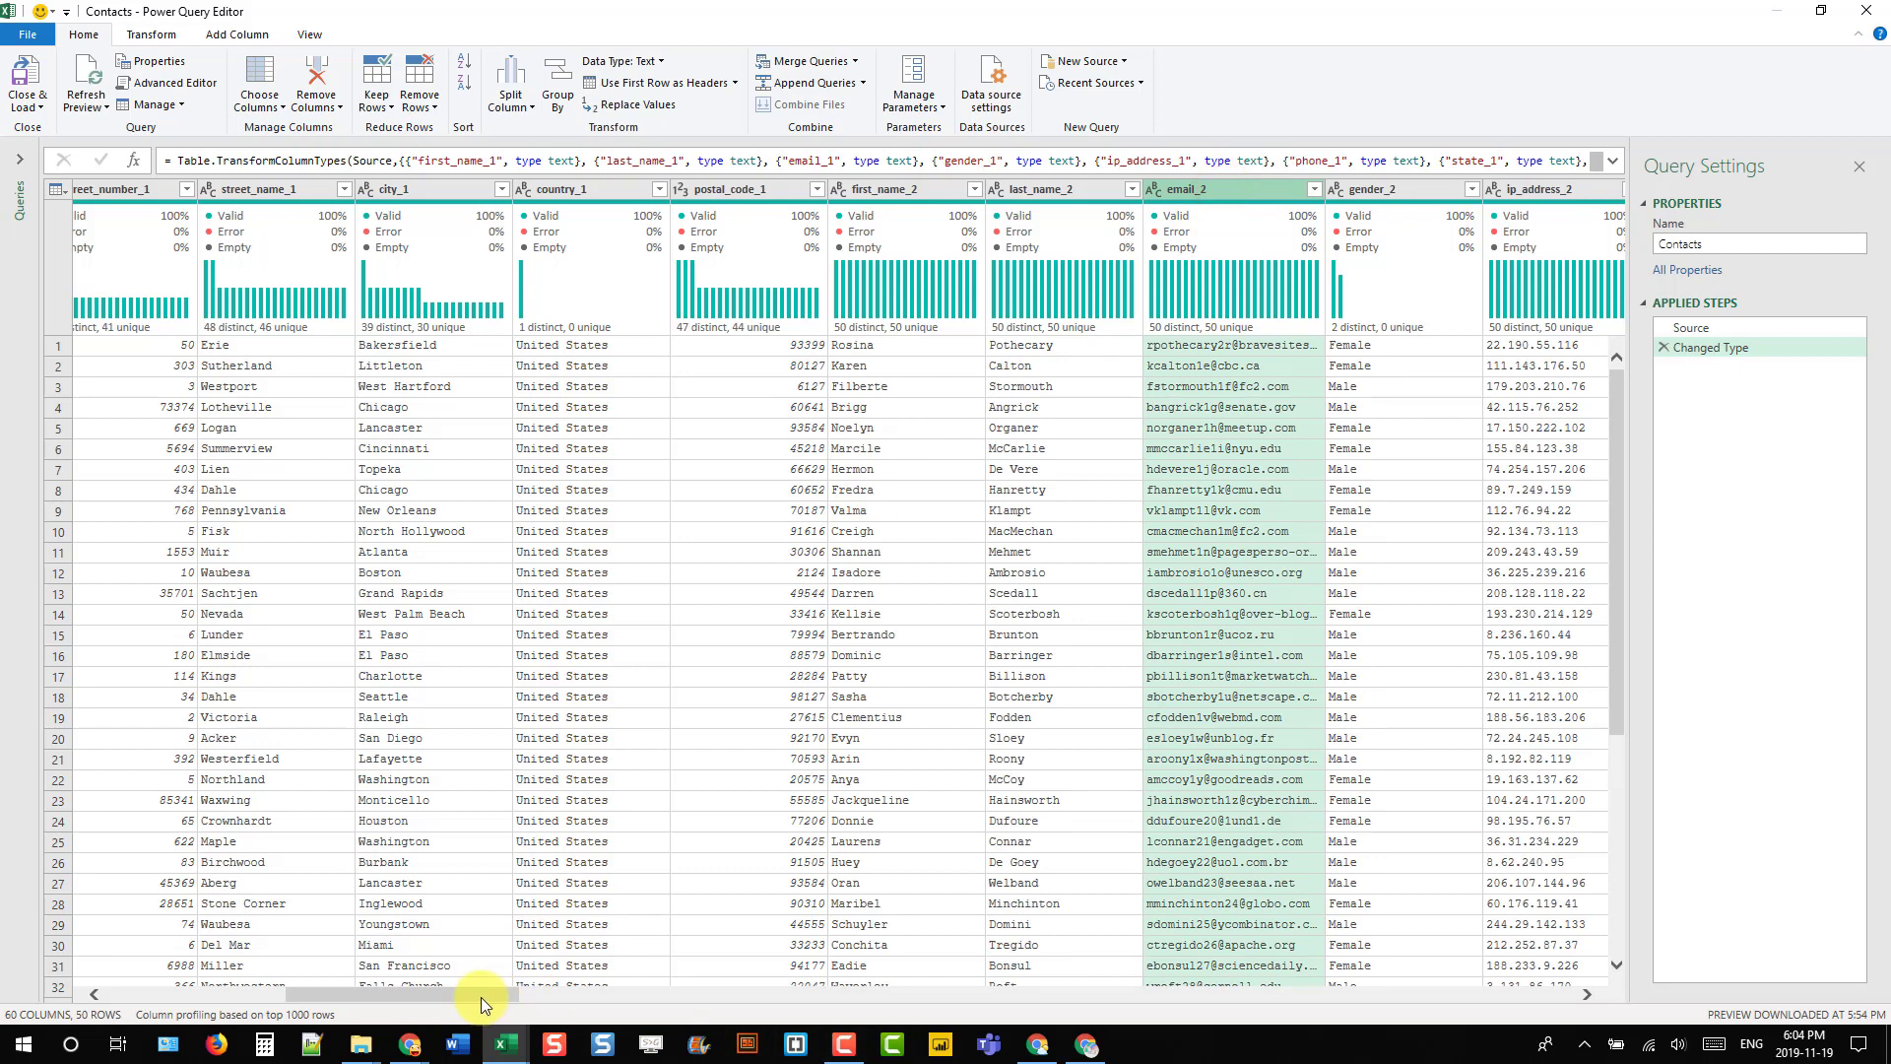
drag(459, 995, 198, 996)
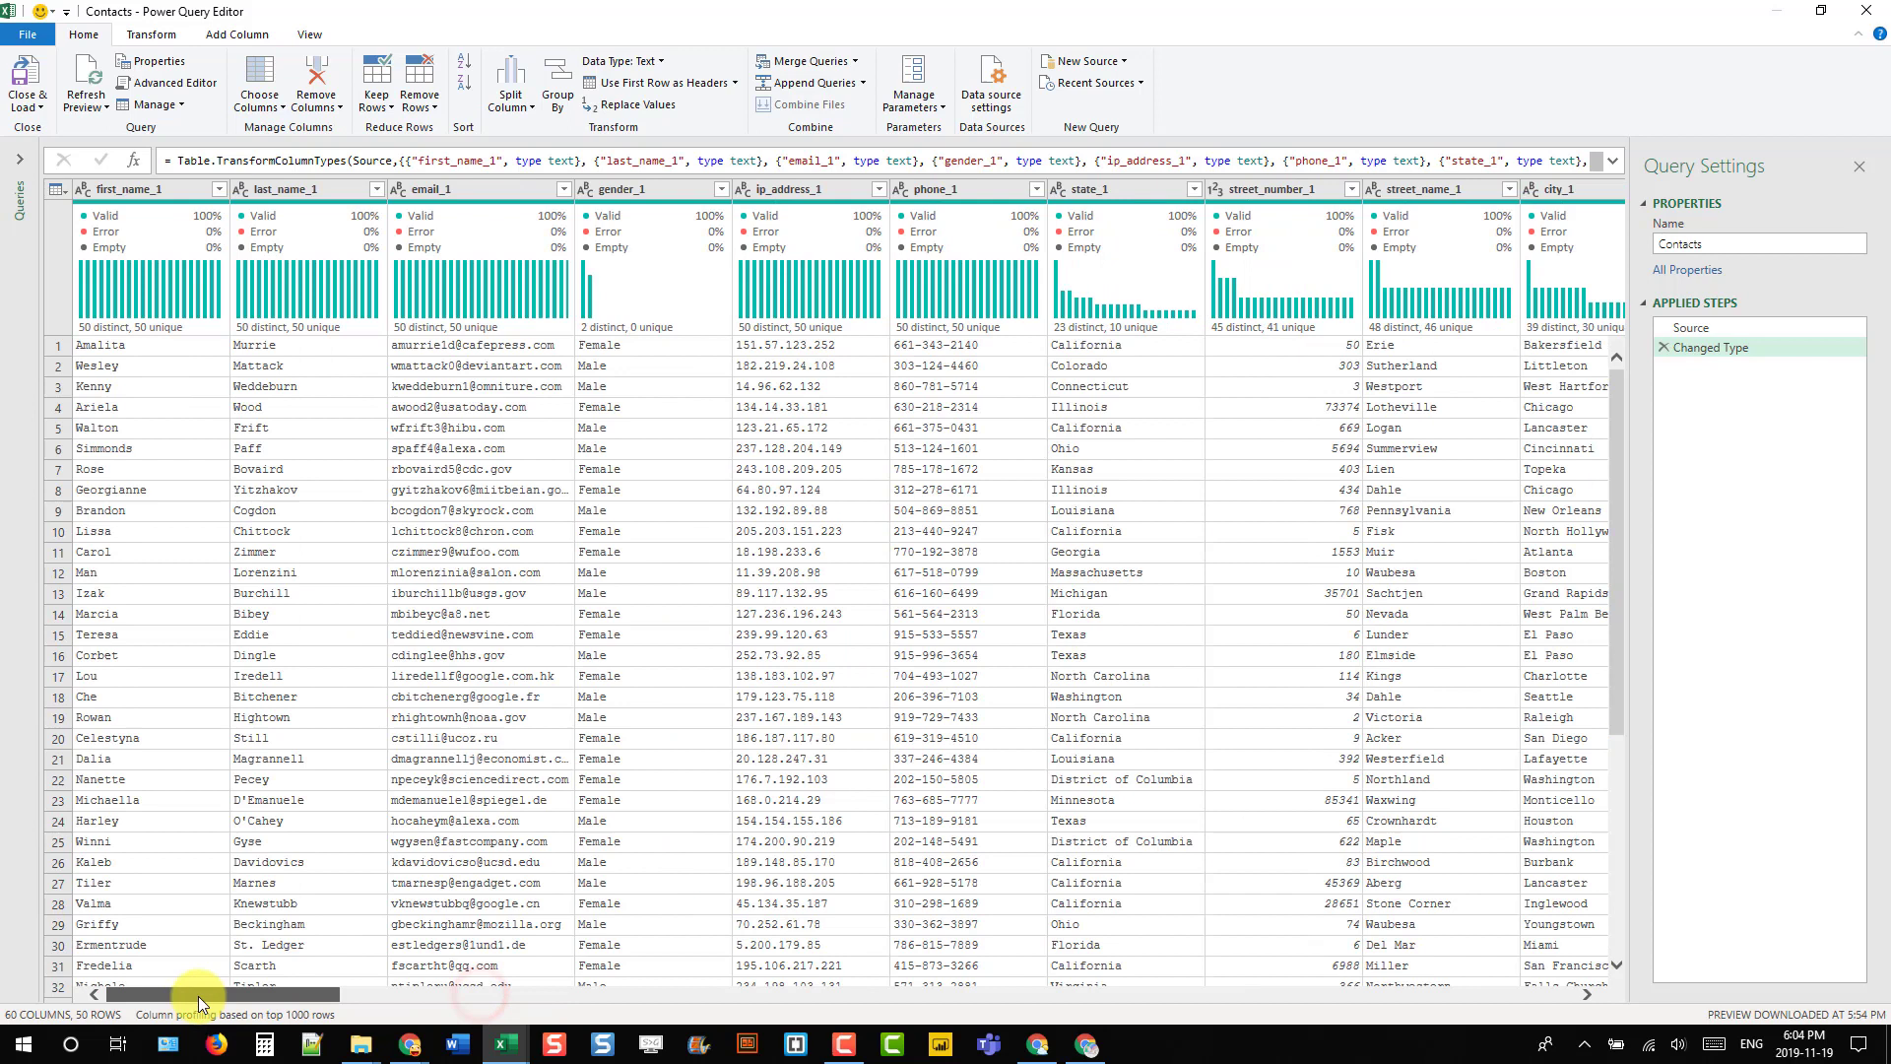
click(492, 191)
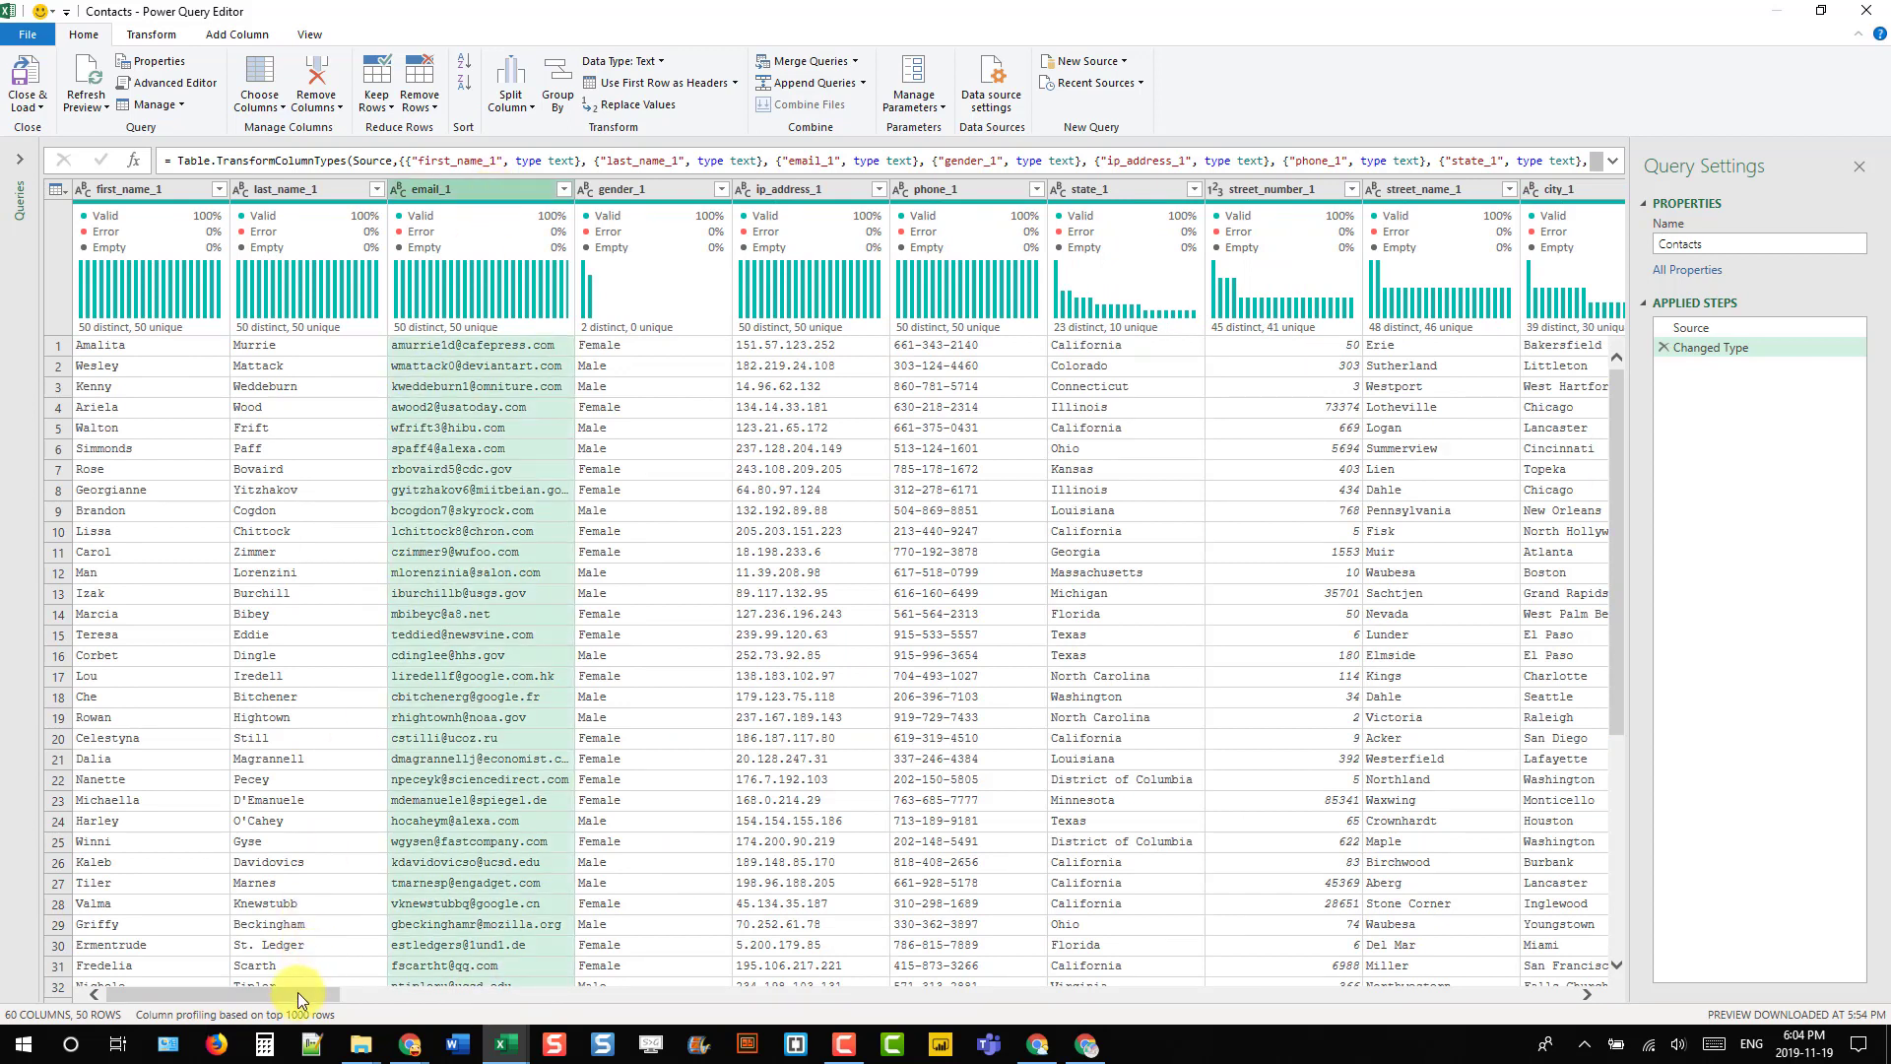
drag(320, 996, 586, 980)
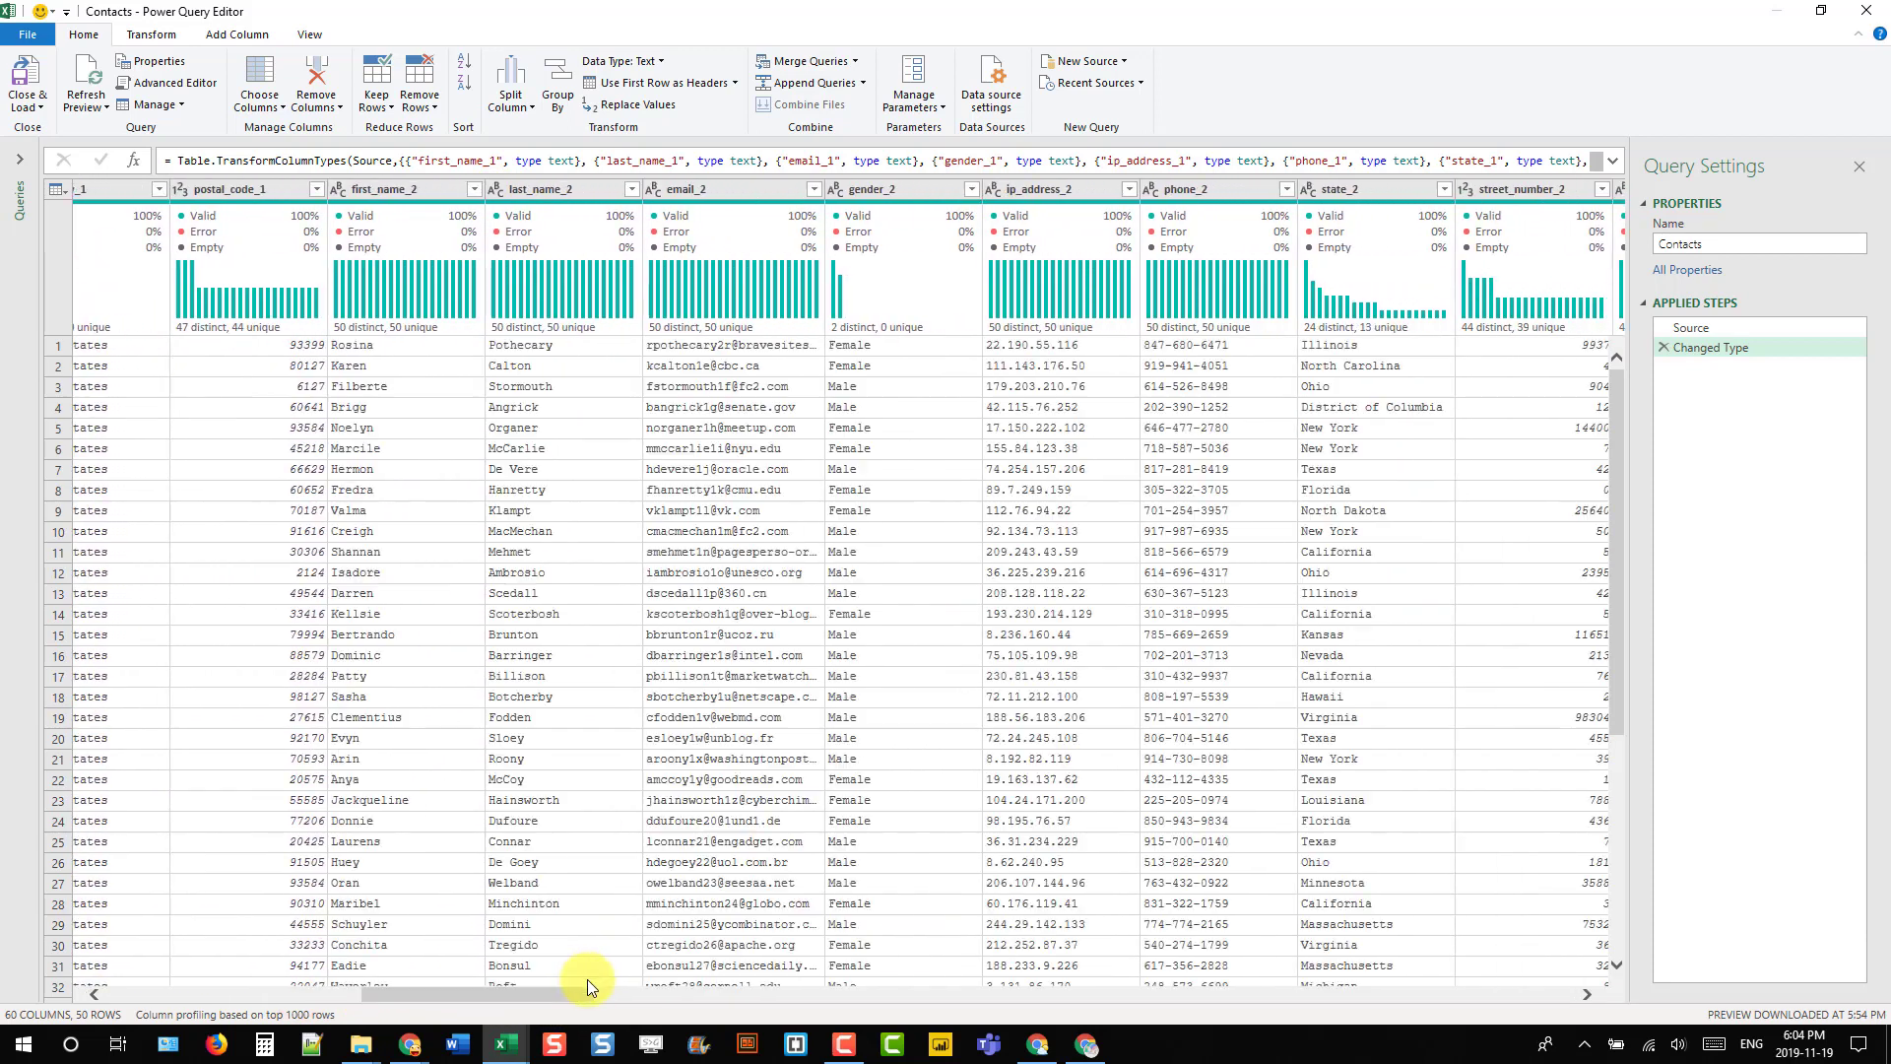
click(761, 187)
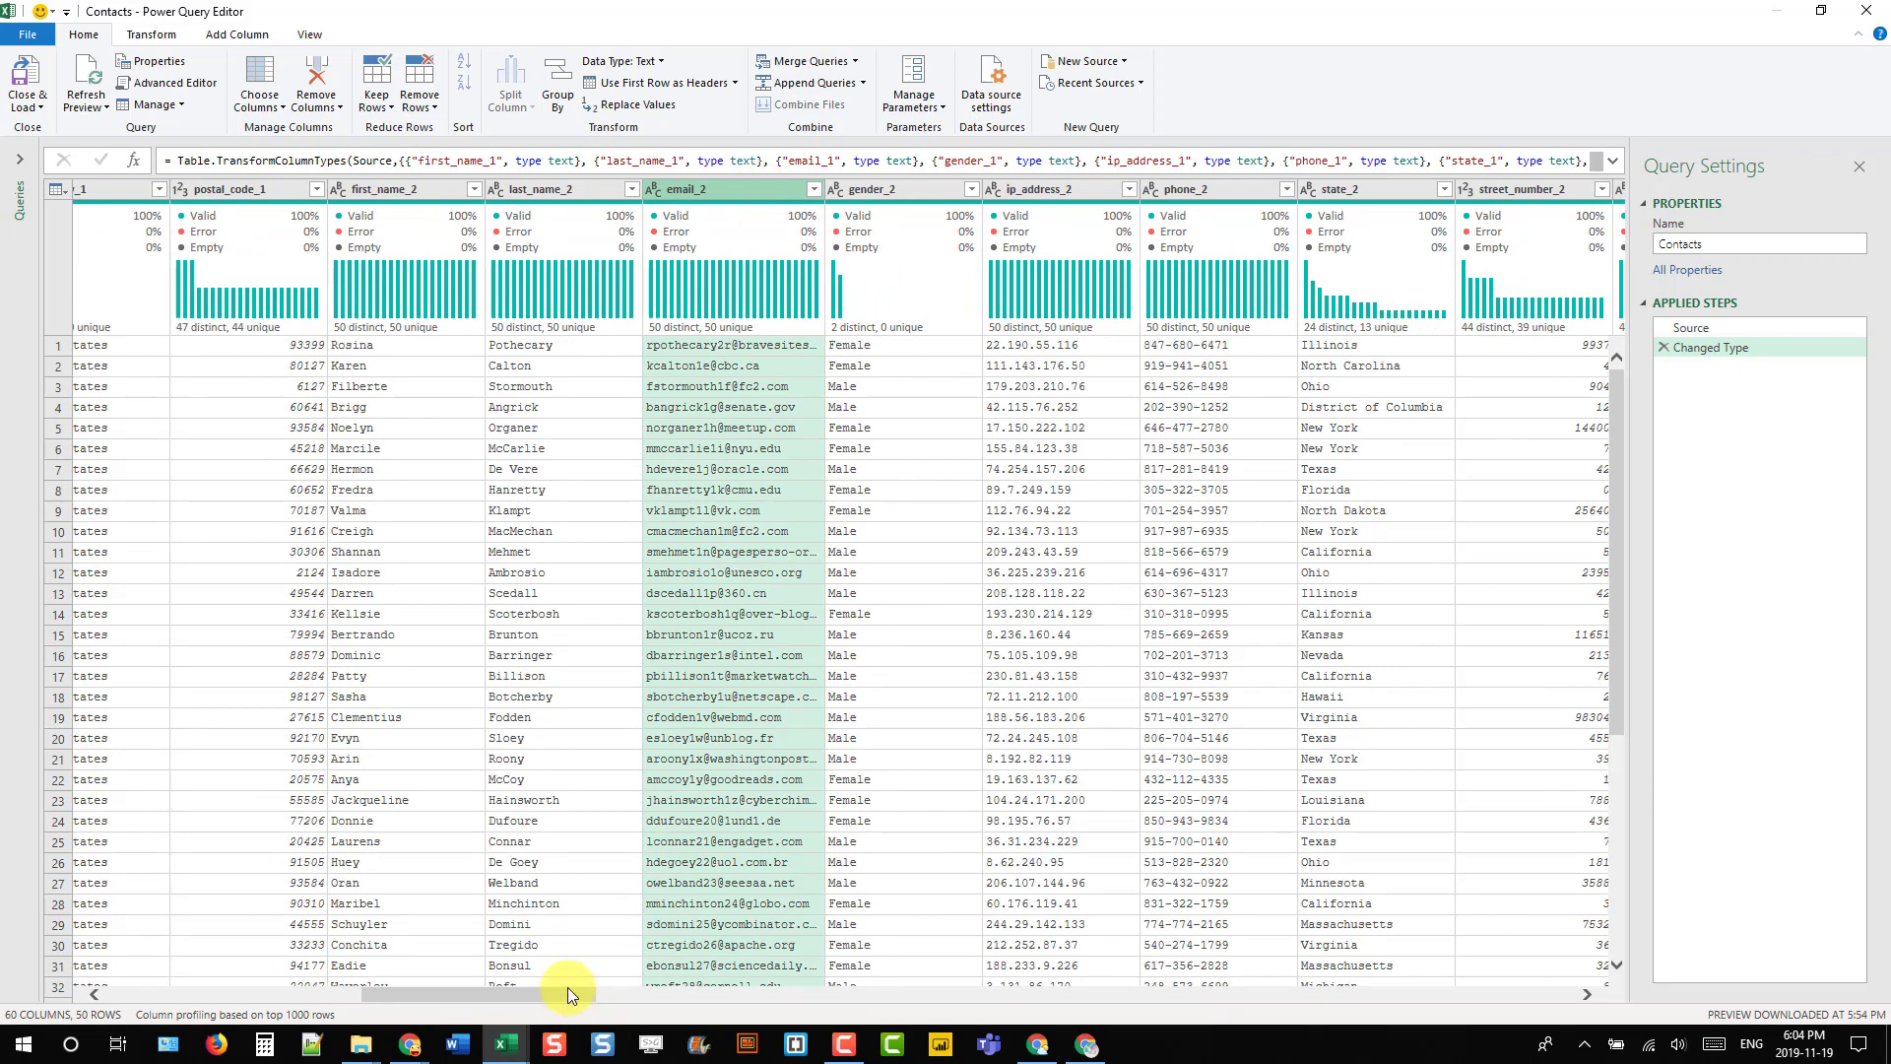
drag(573, 997, 650, 997)
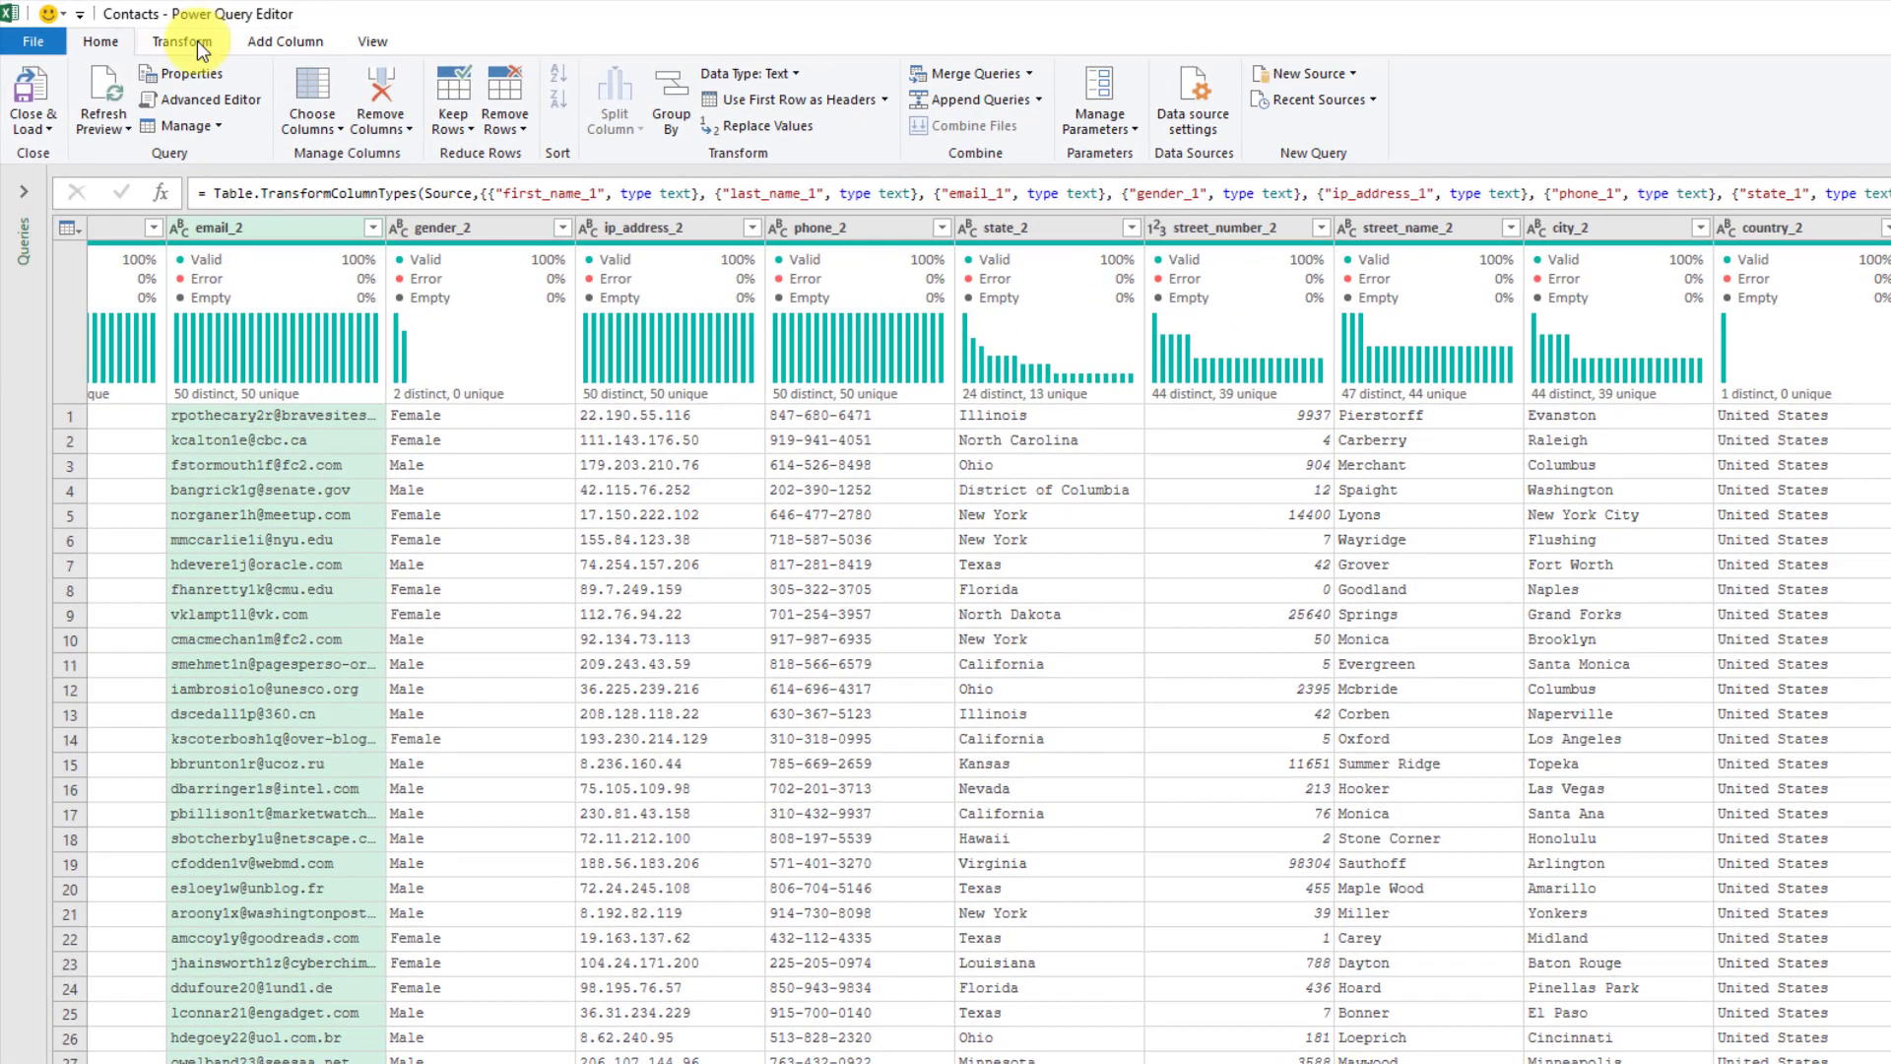
- Start a Merge Columns on the selected email columns, then cancel it unchanged
click(196, 41)
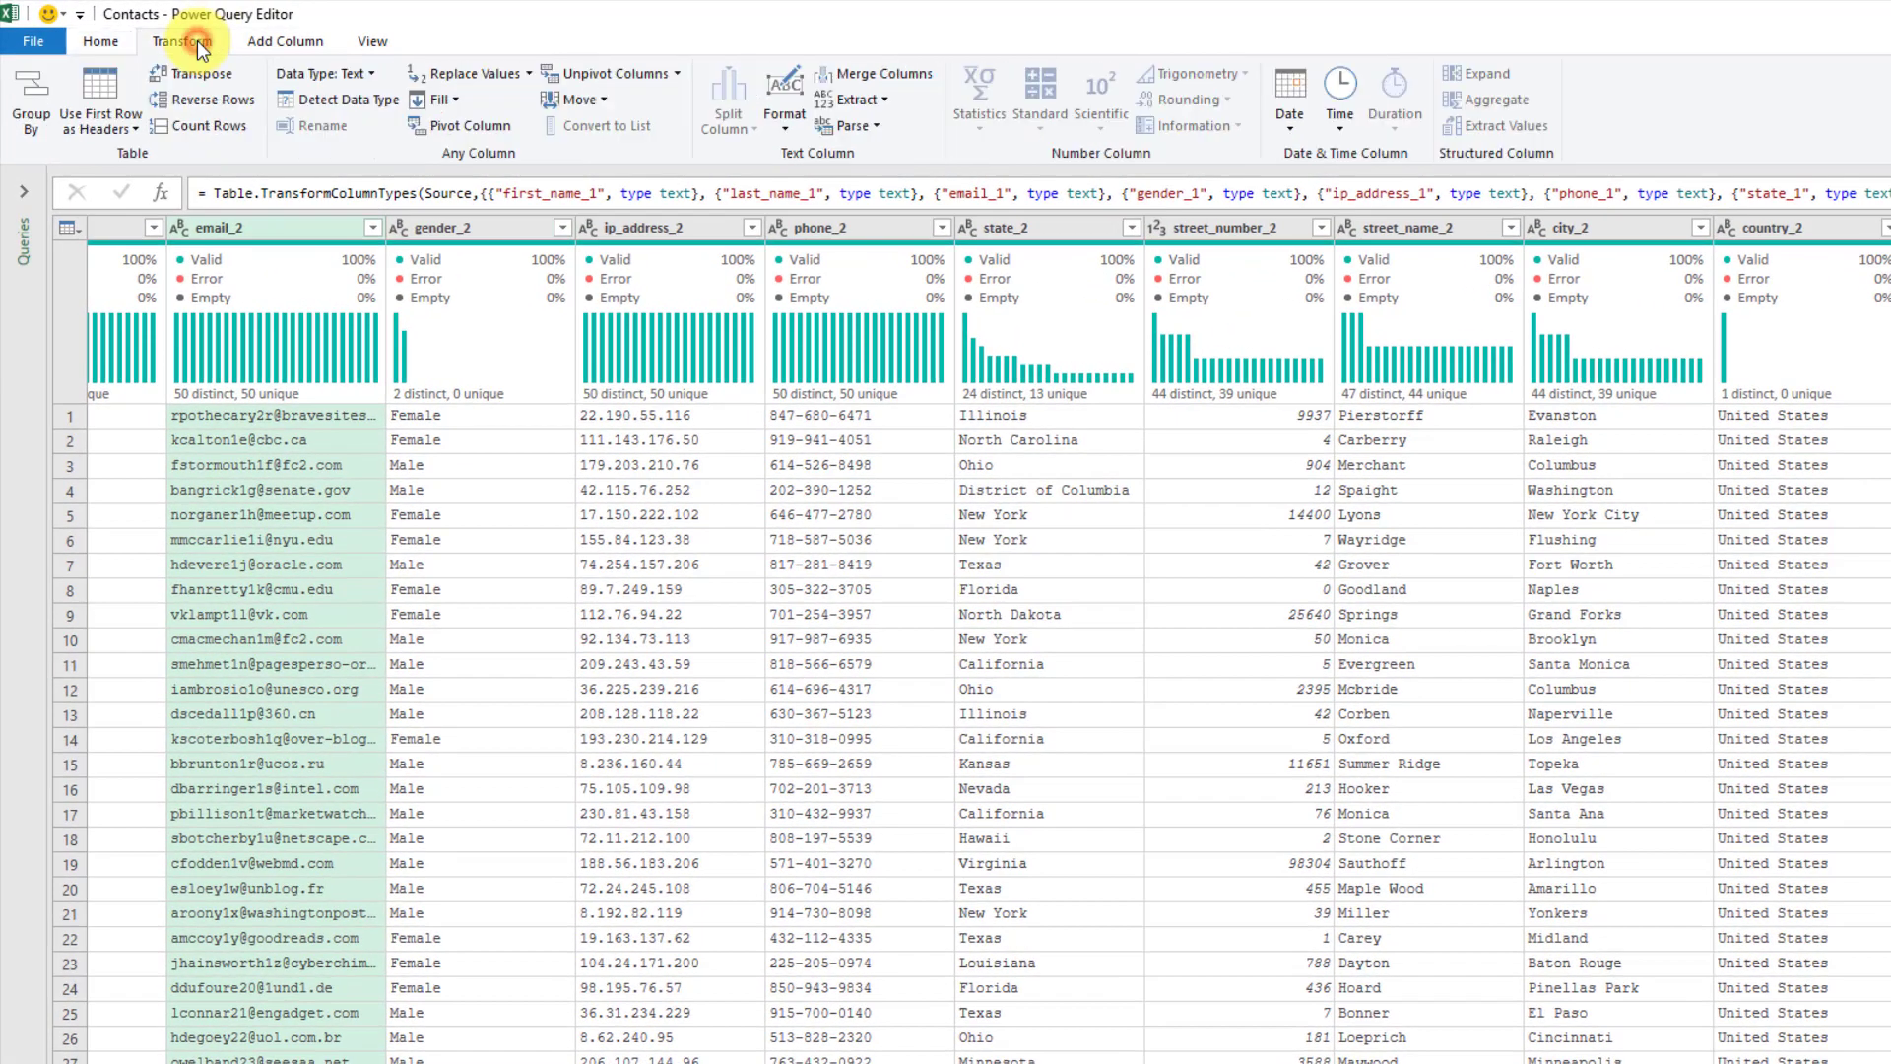
click(866, 77)
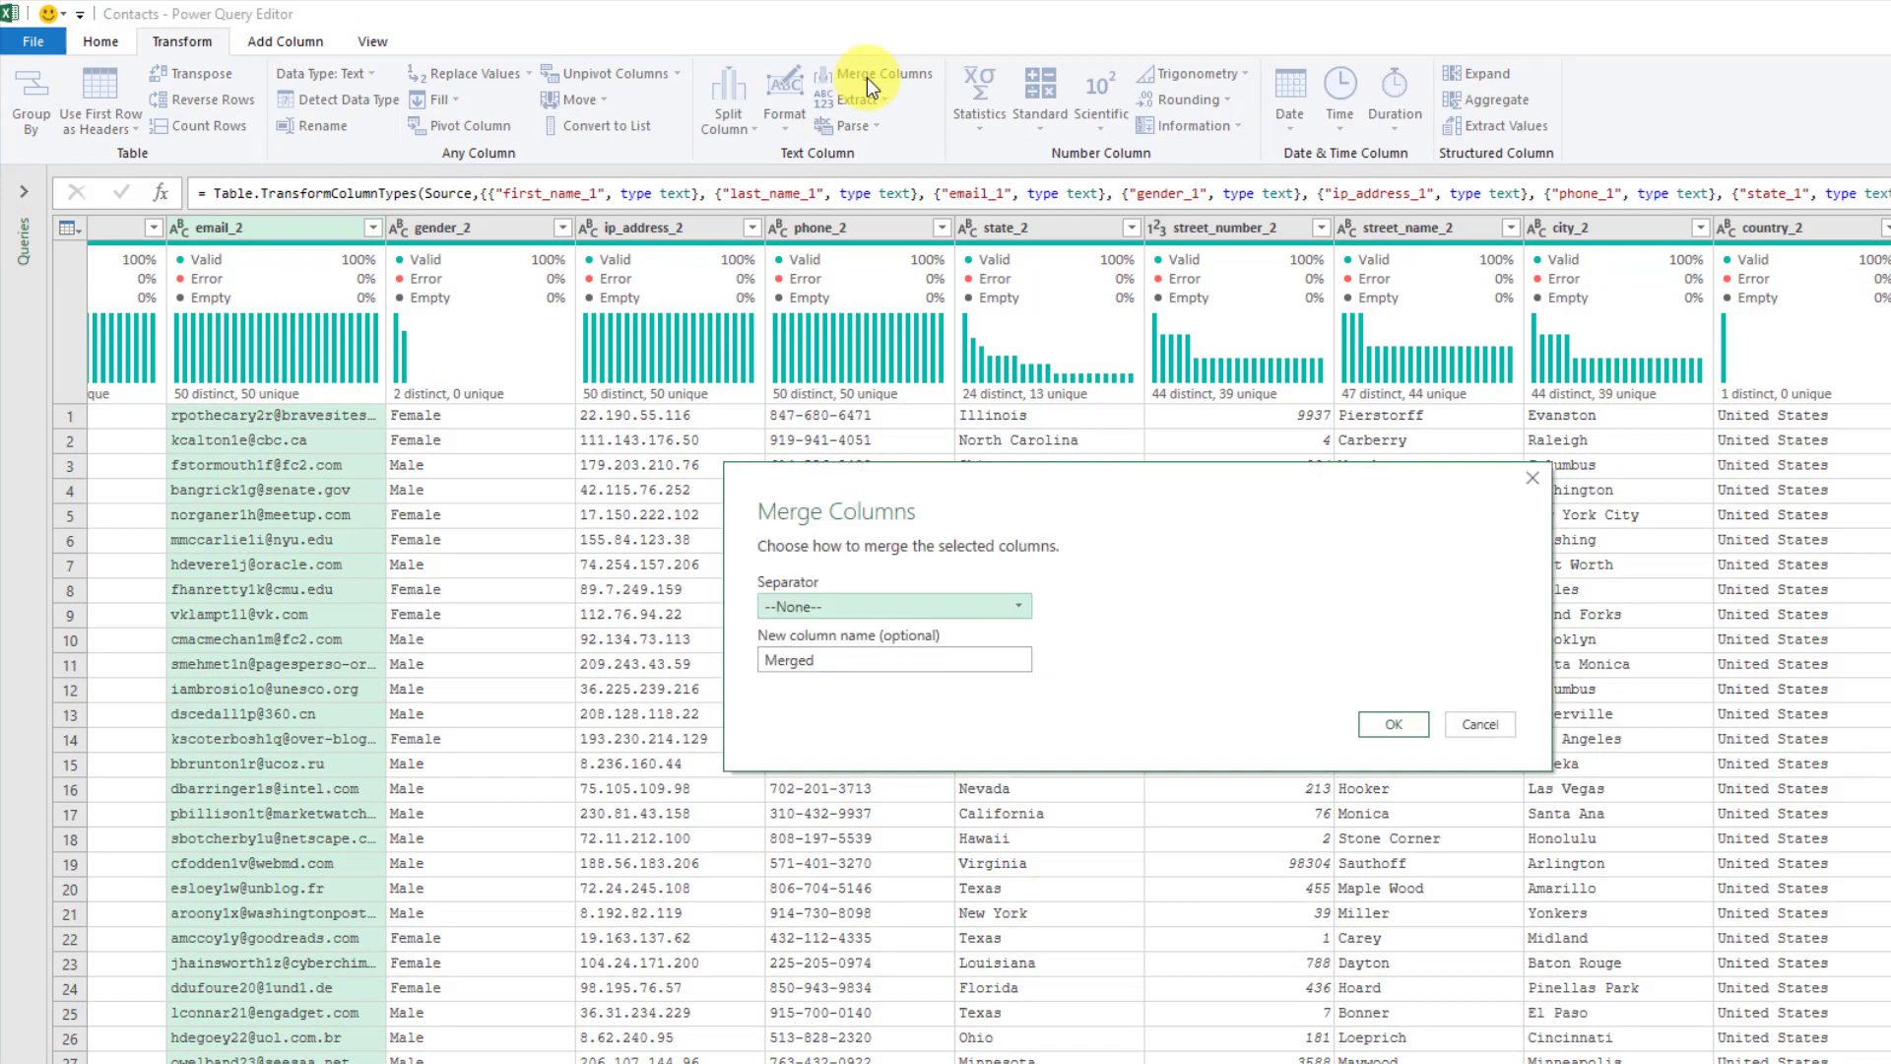
click(1482, 726)
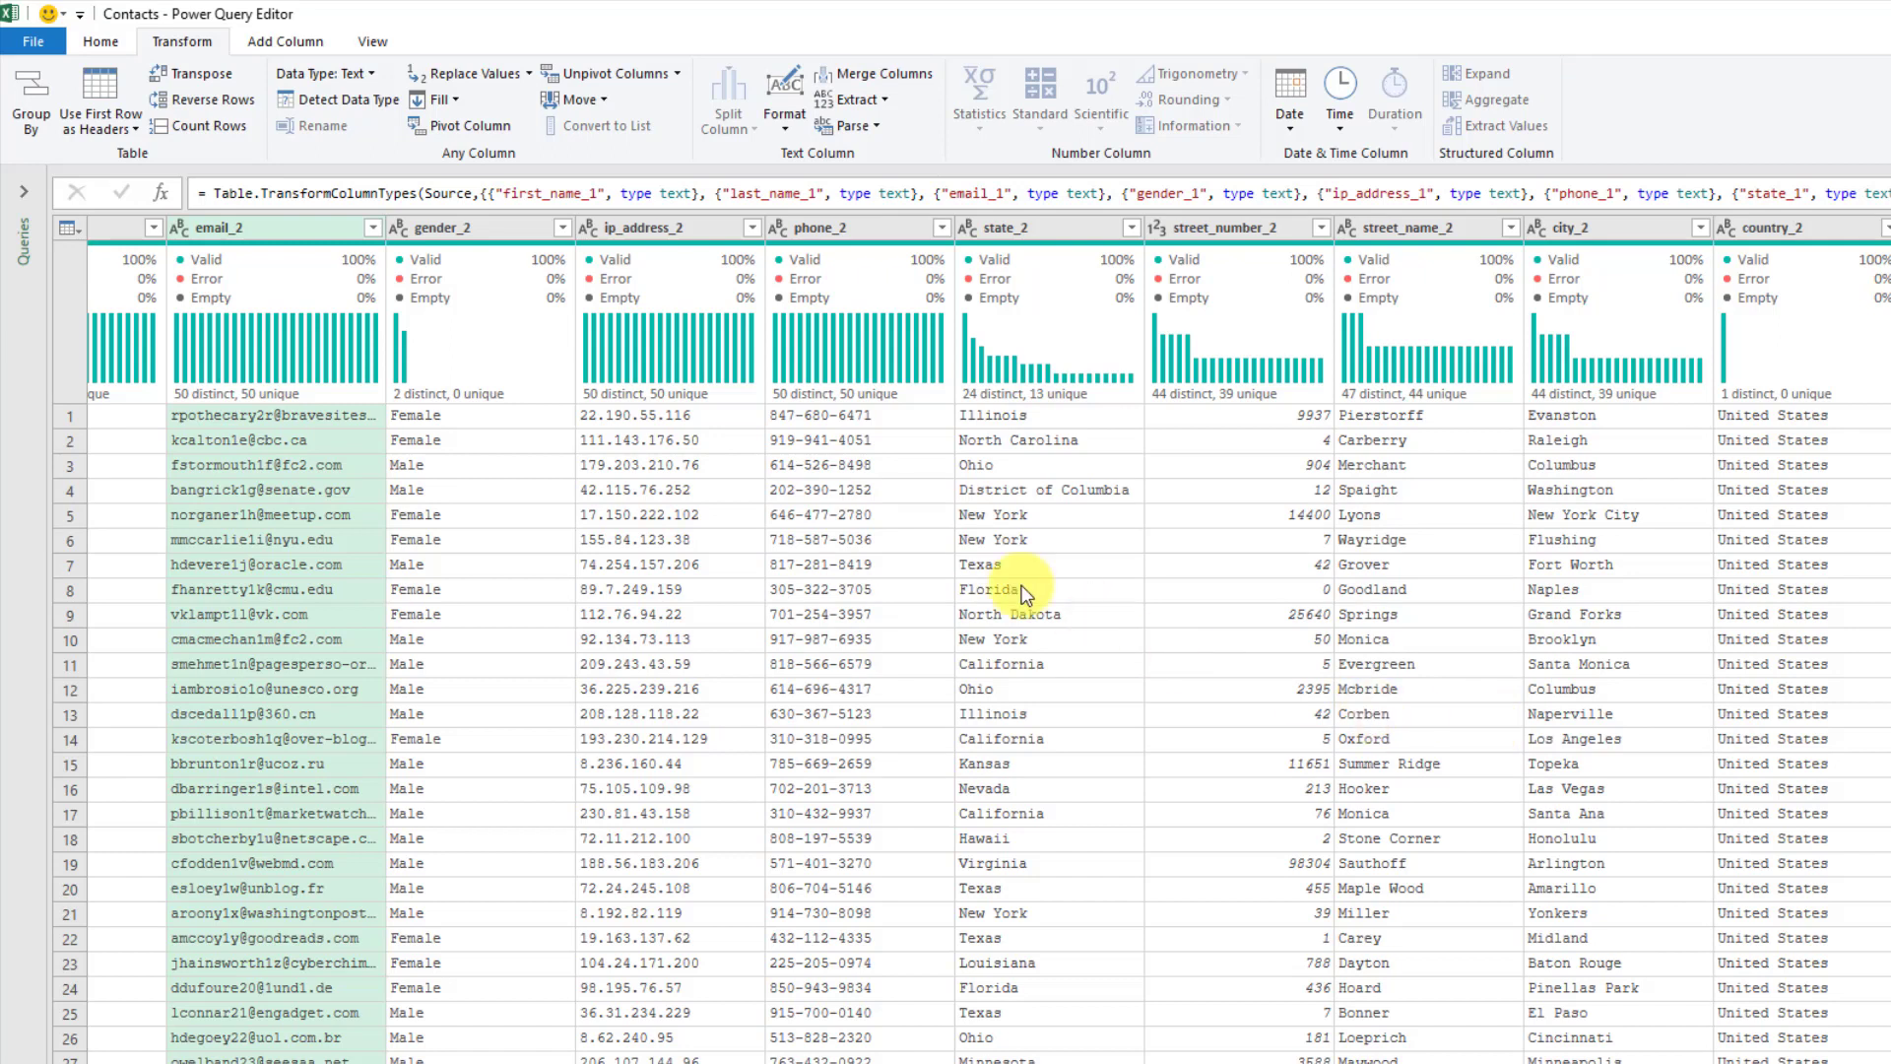
- Use Choose Columns, filtered by 'email', to keep only email_1 through email_5
click(100, 47)
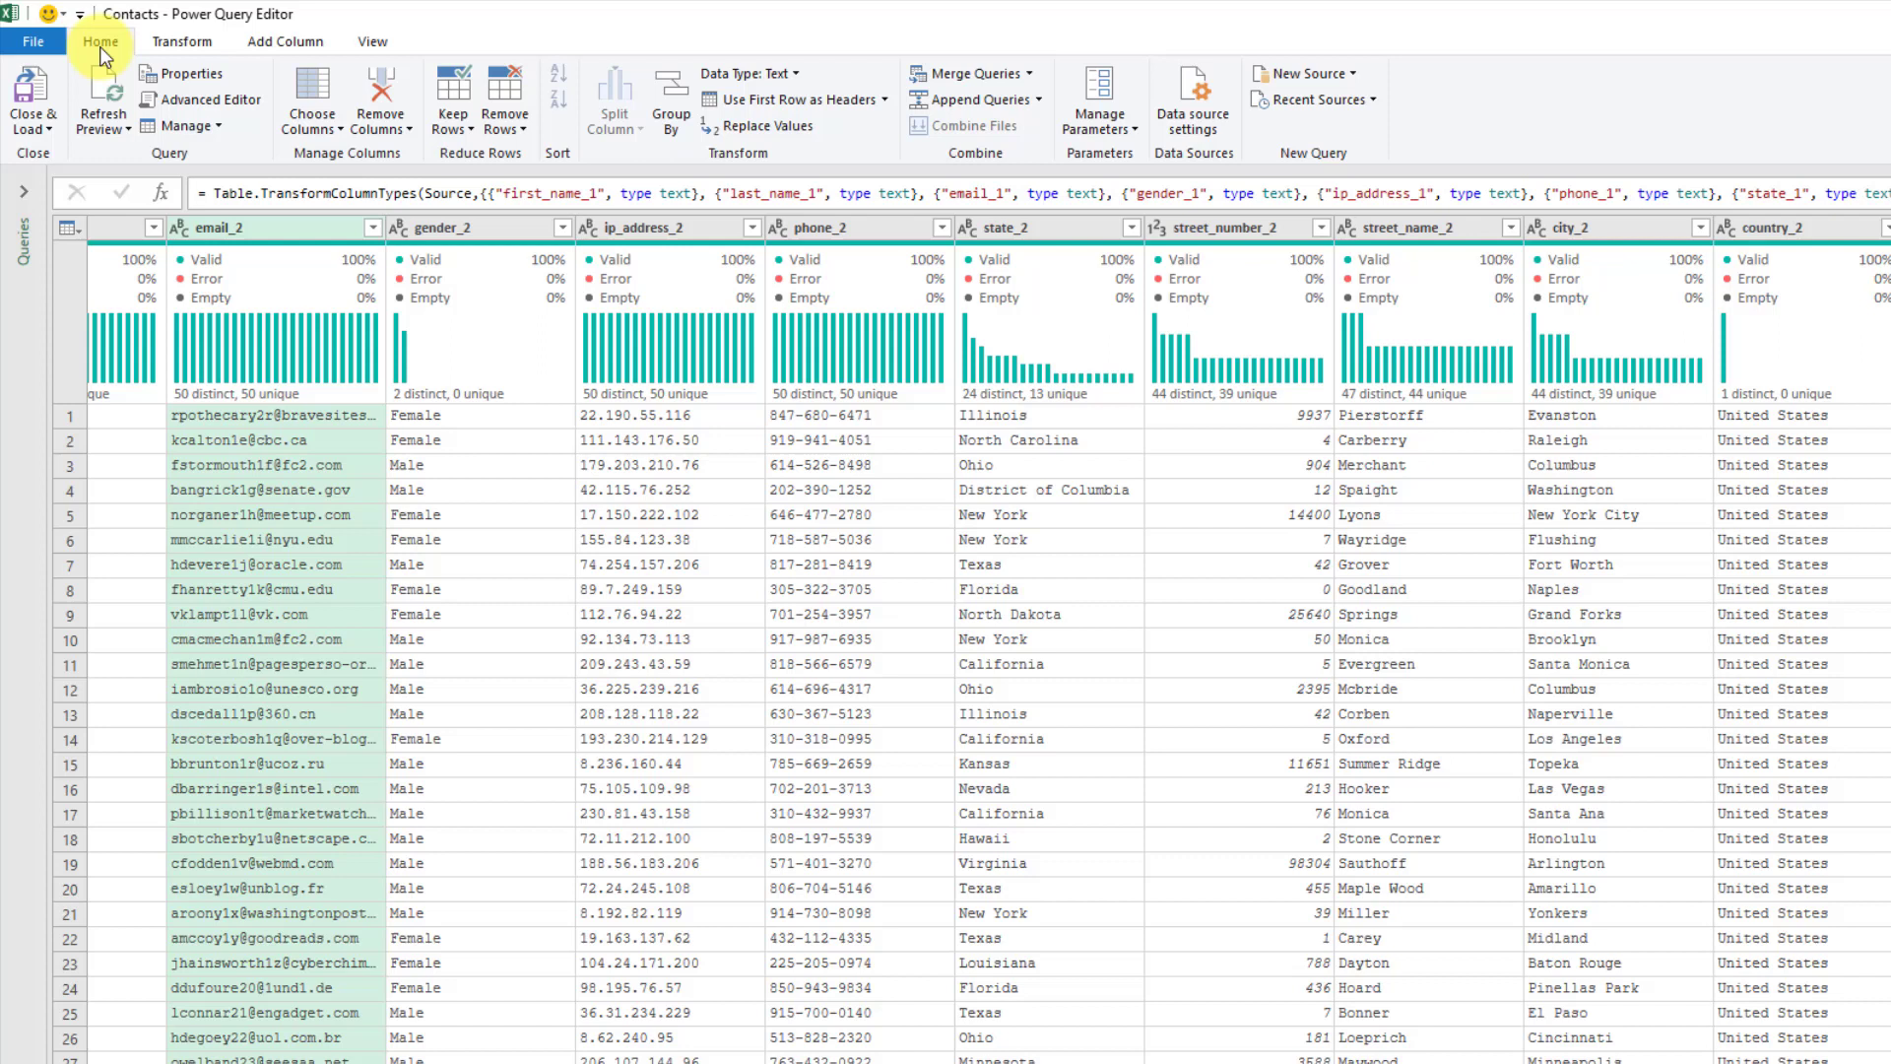
click(327, 132)
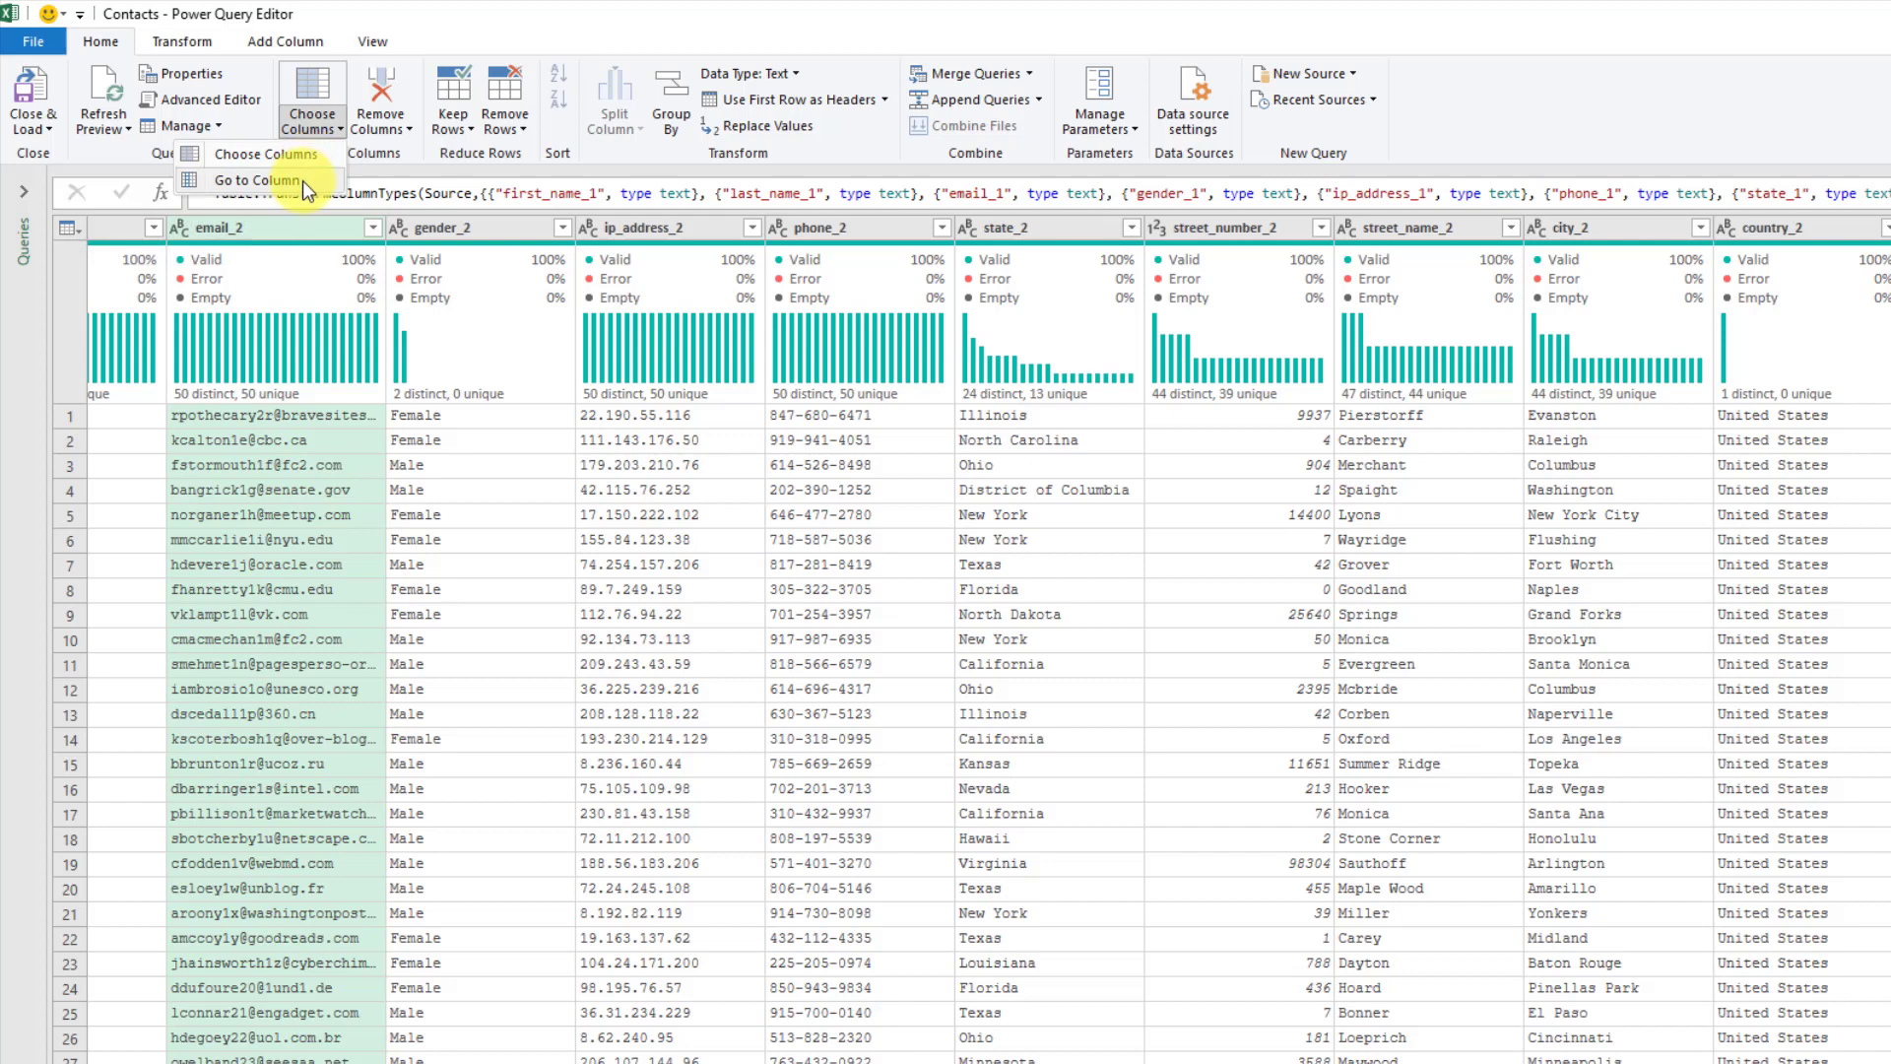
click(315, 155)
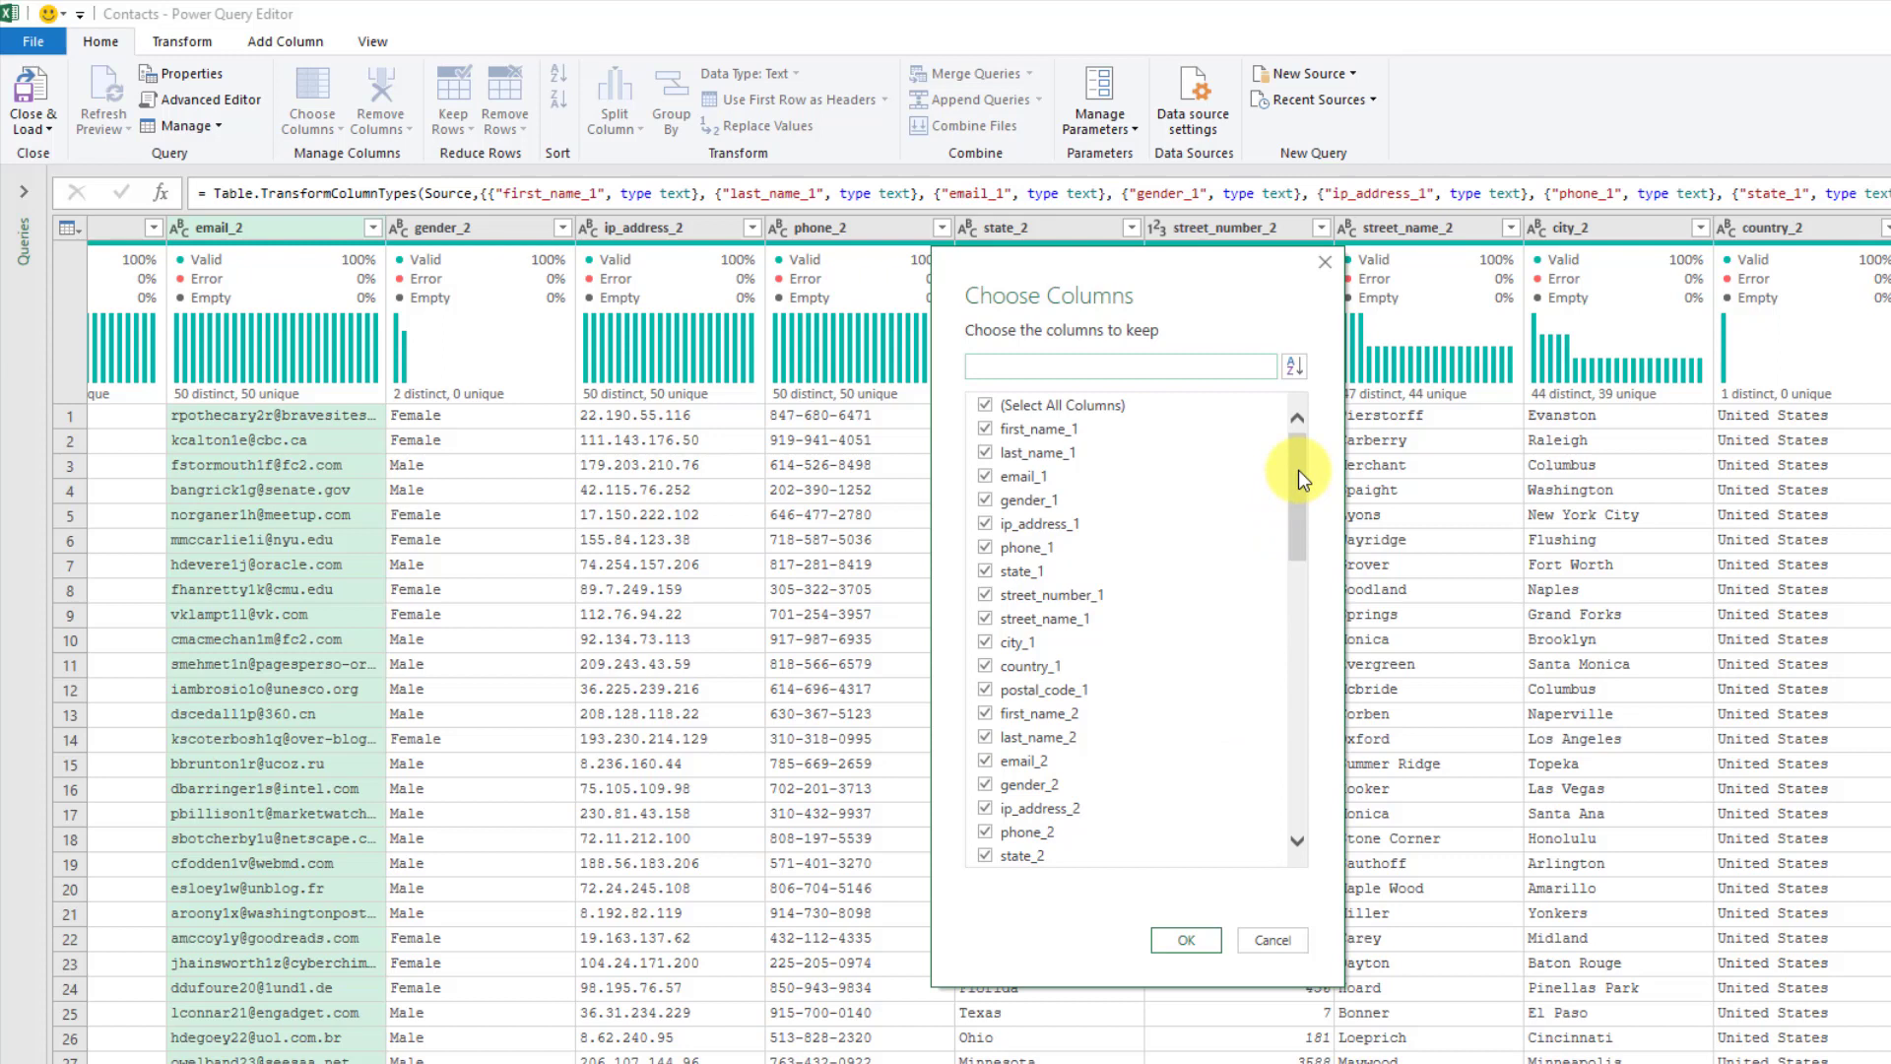
mouse_move(1298, 470)
mouse_down()
mouse_move(1276, 720)
mouse_move(1293, 447)
mouse_up()
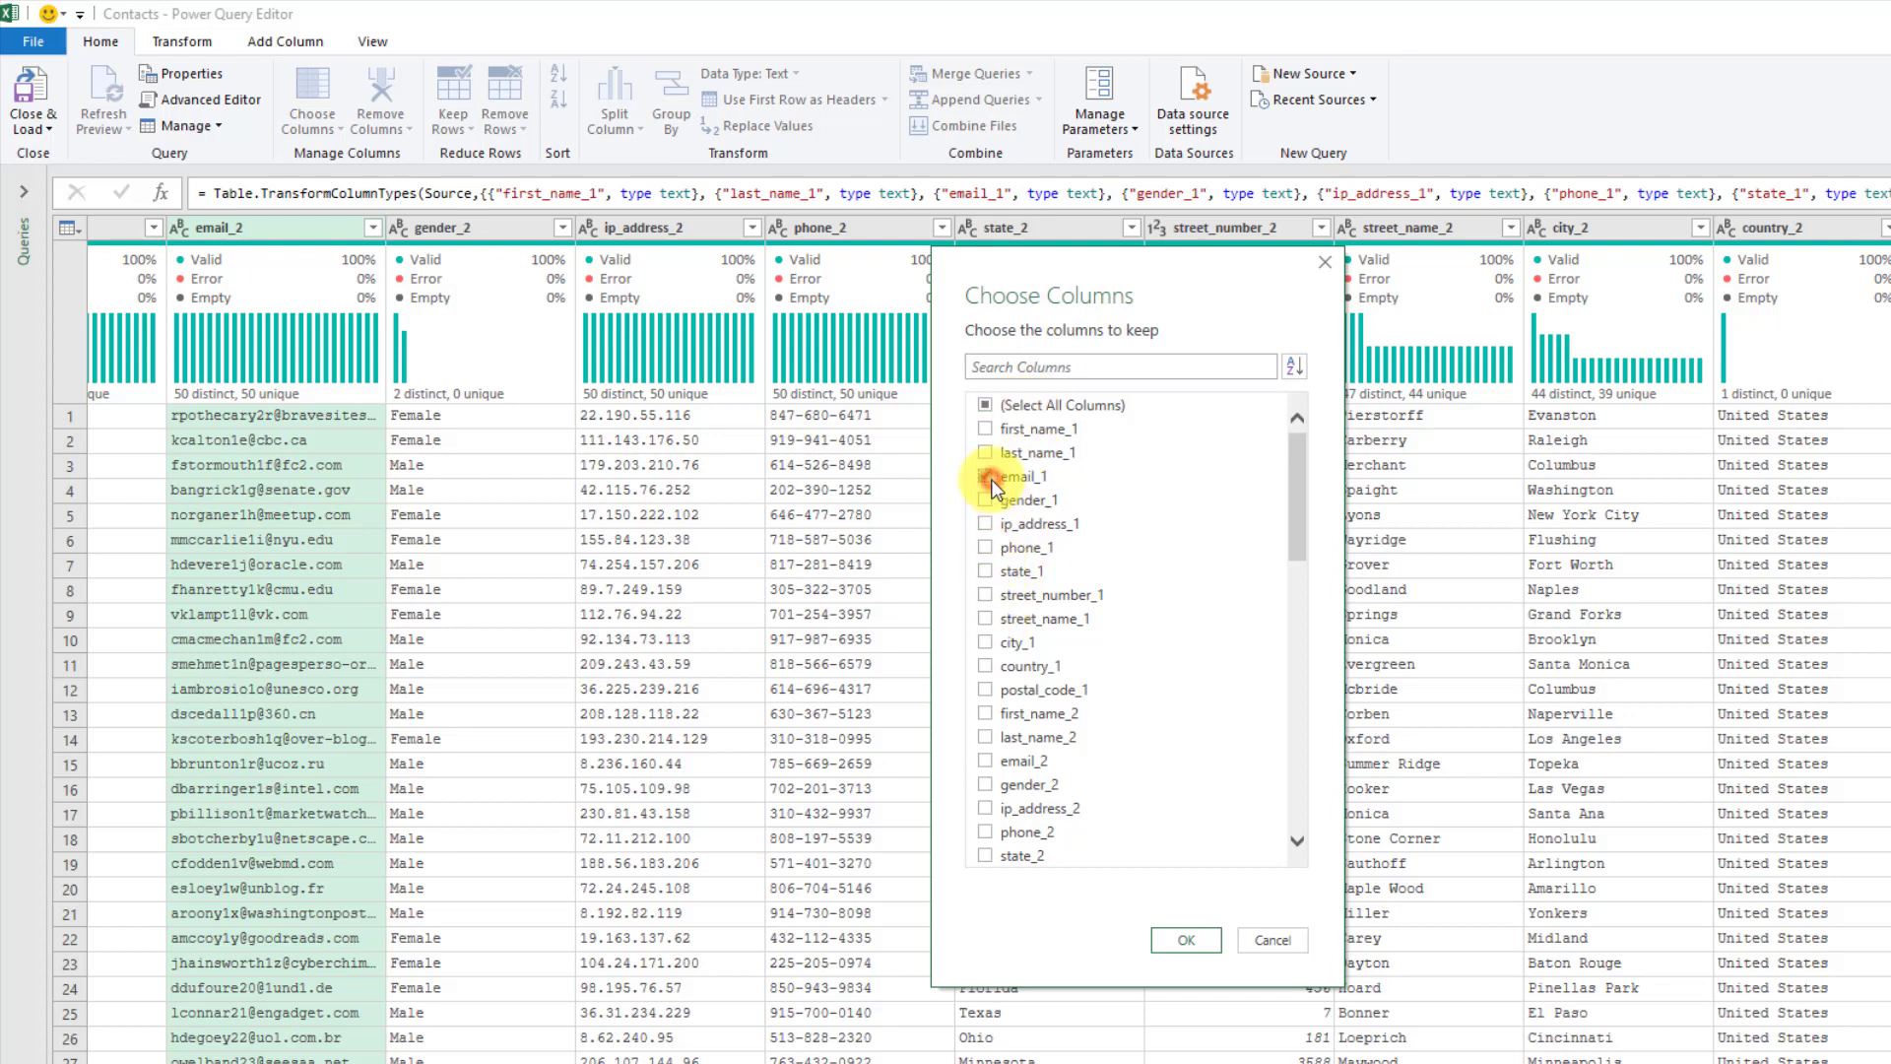
mouse_move(1300, 502)
mouse_down()
mouse_move(1299, 598)
mouse_move(1302, 486)
mouse_up()
click(1038, 370)
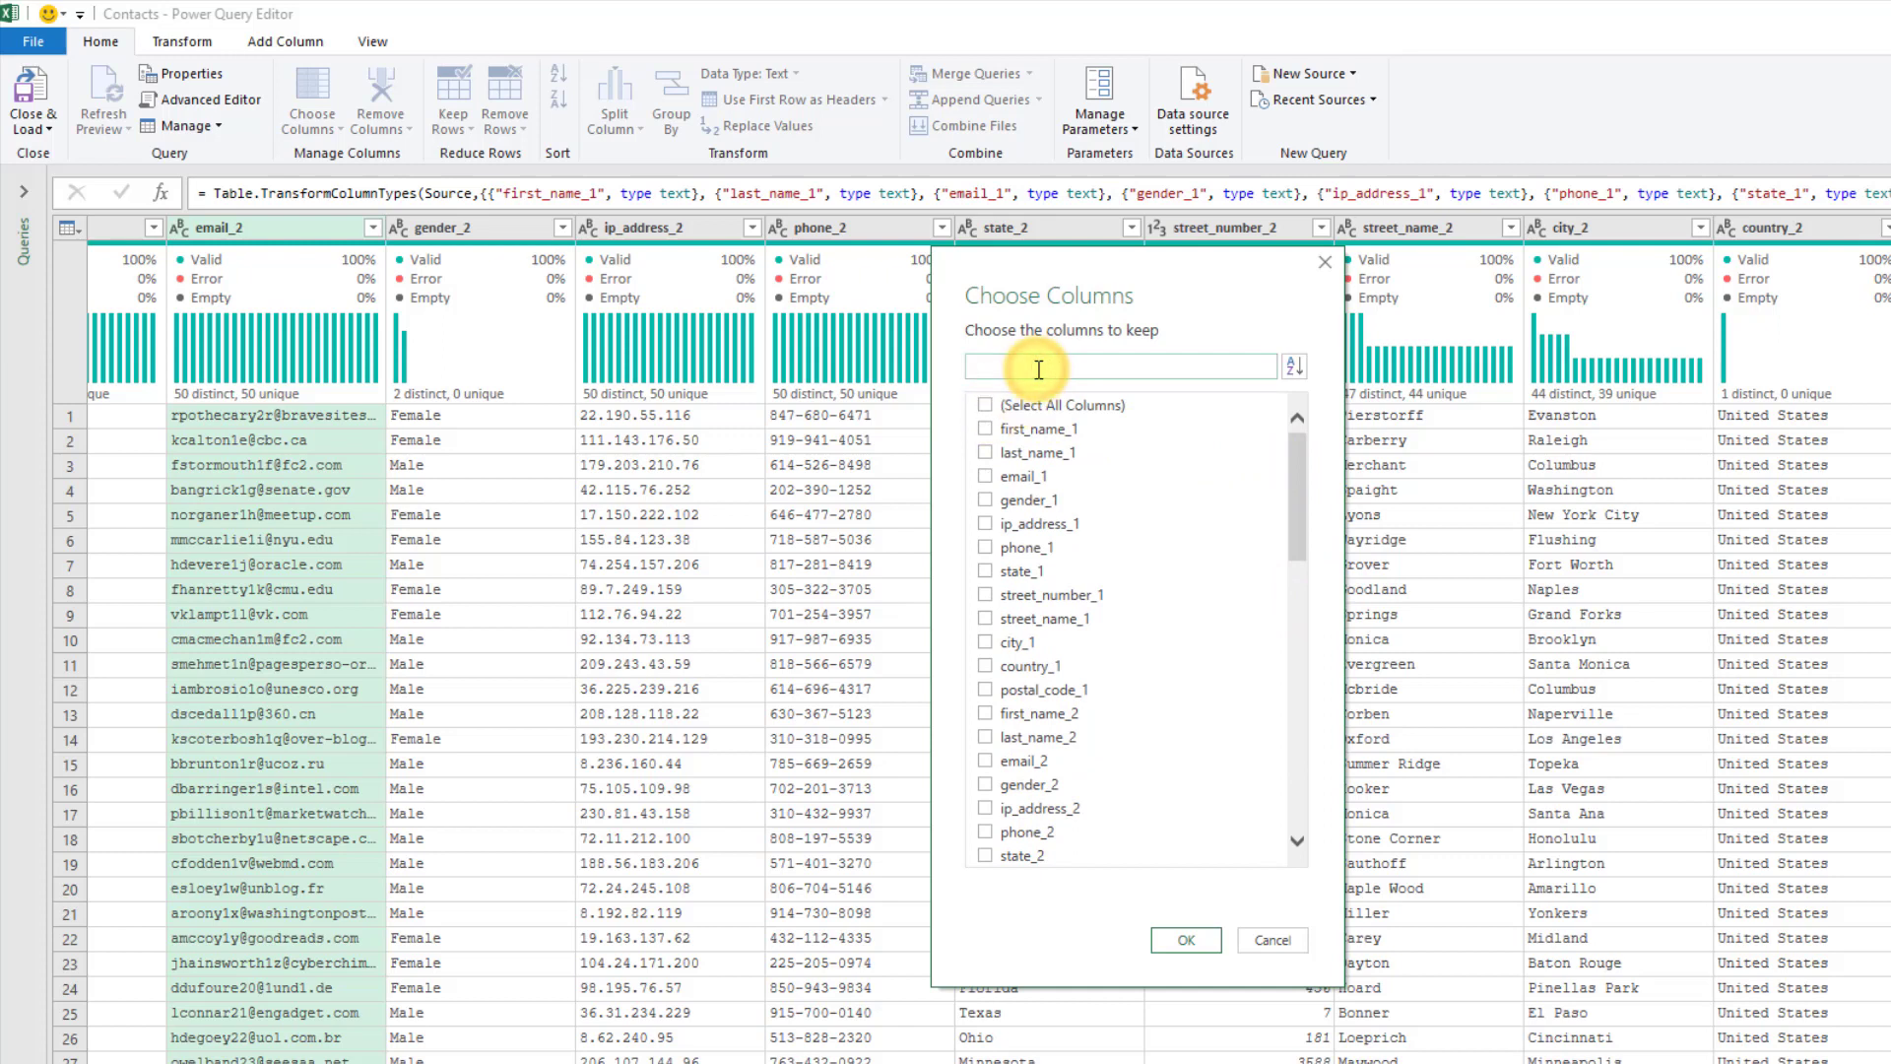
text(email)
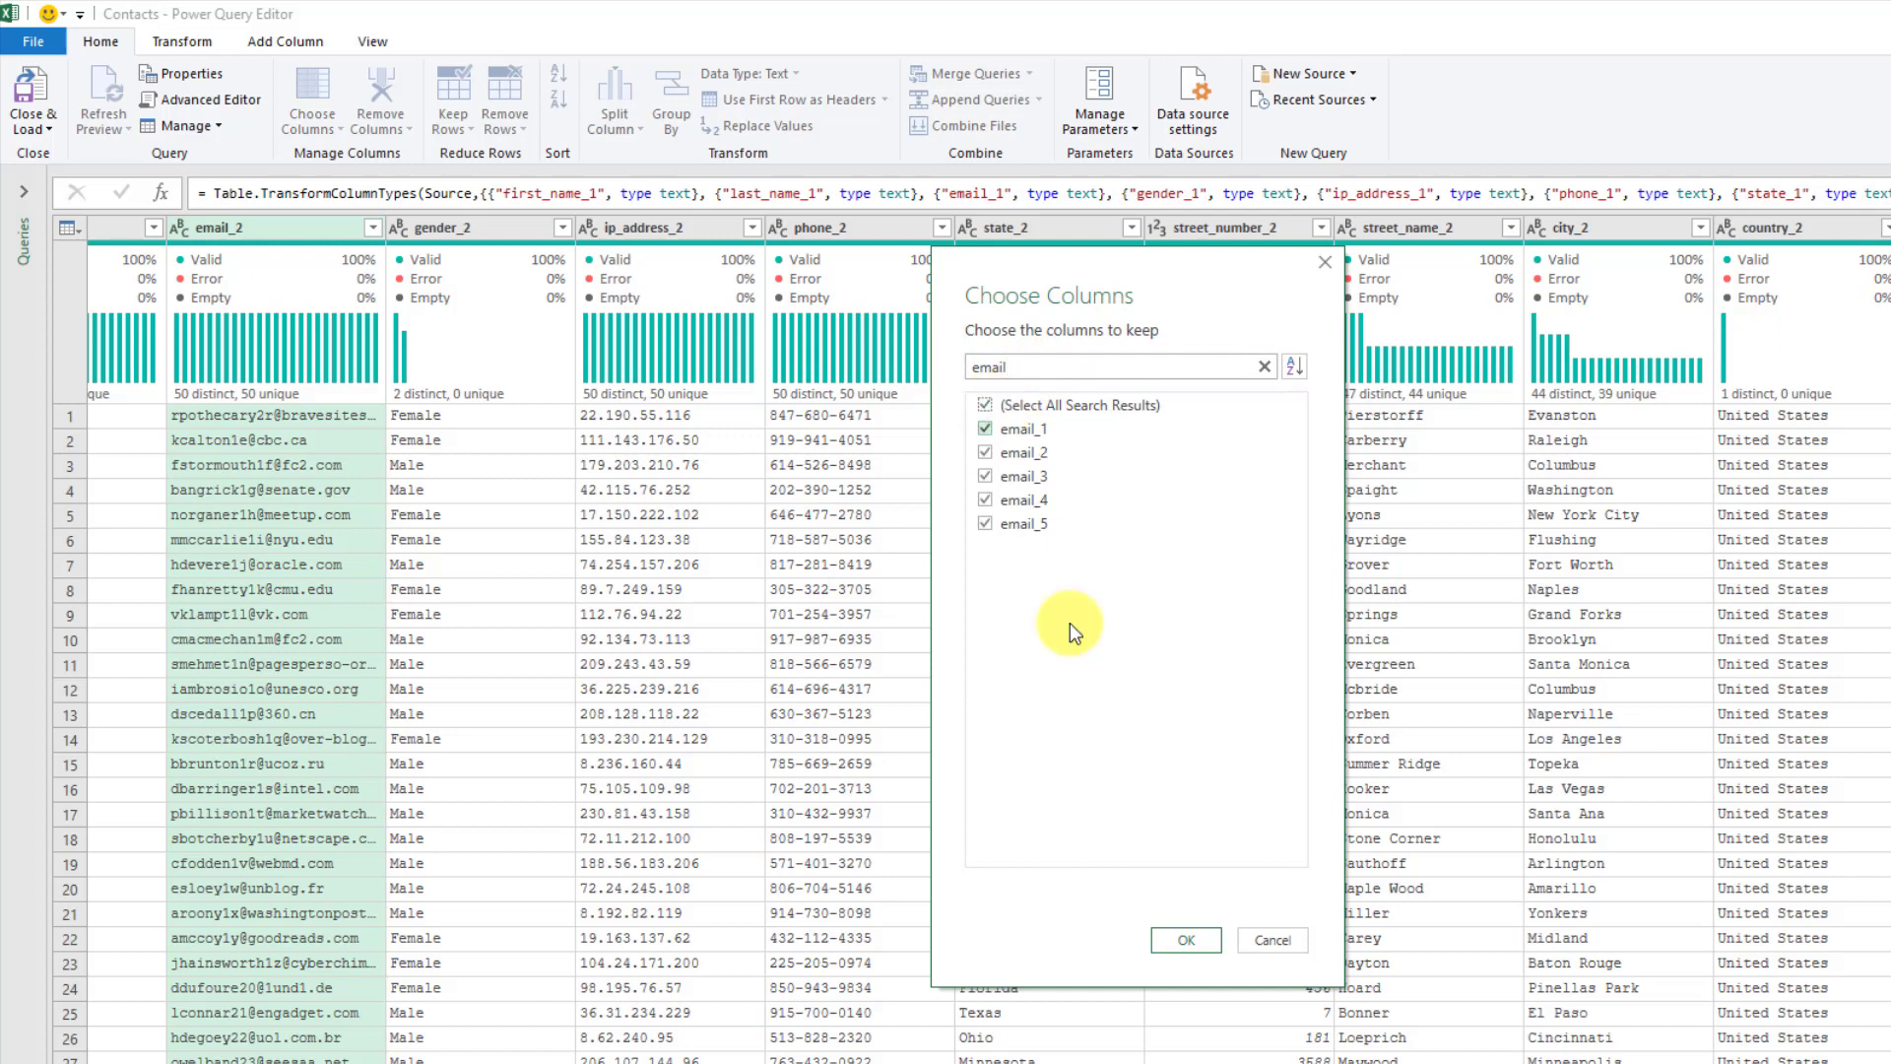
click(1188, 939)
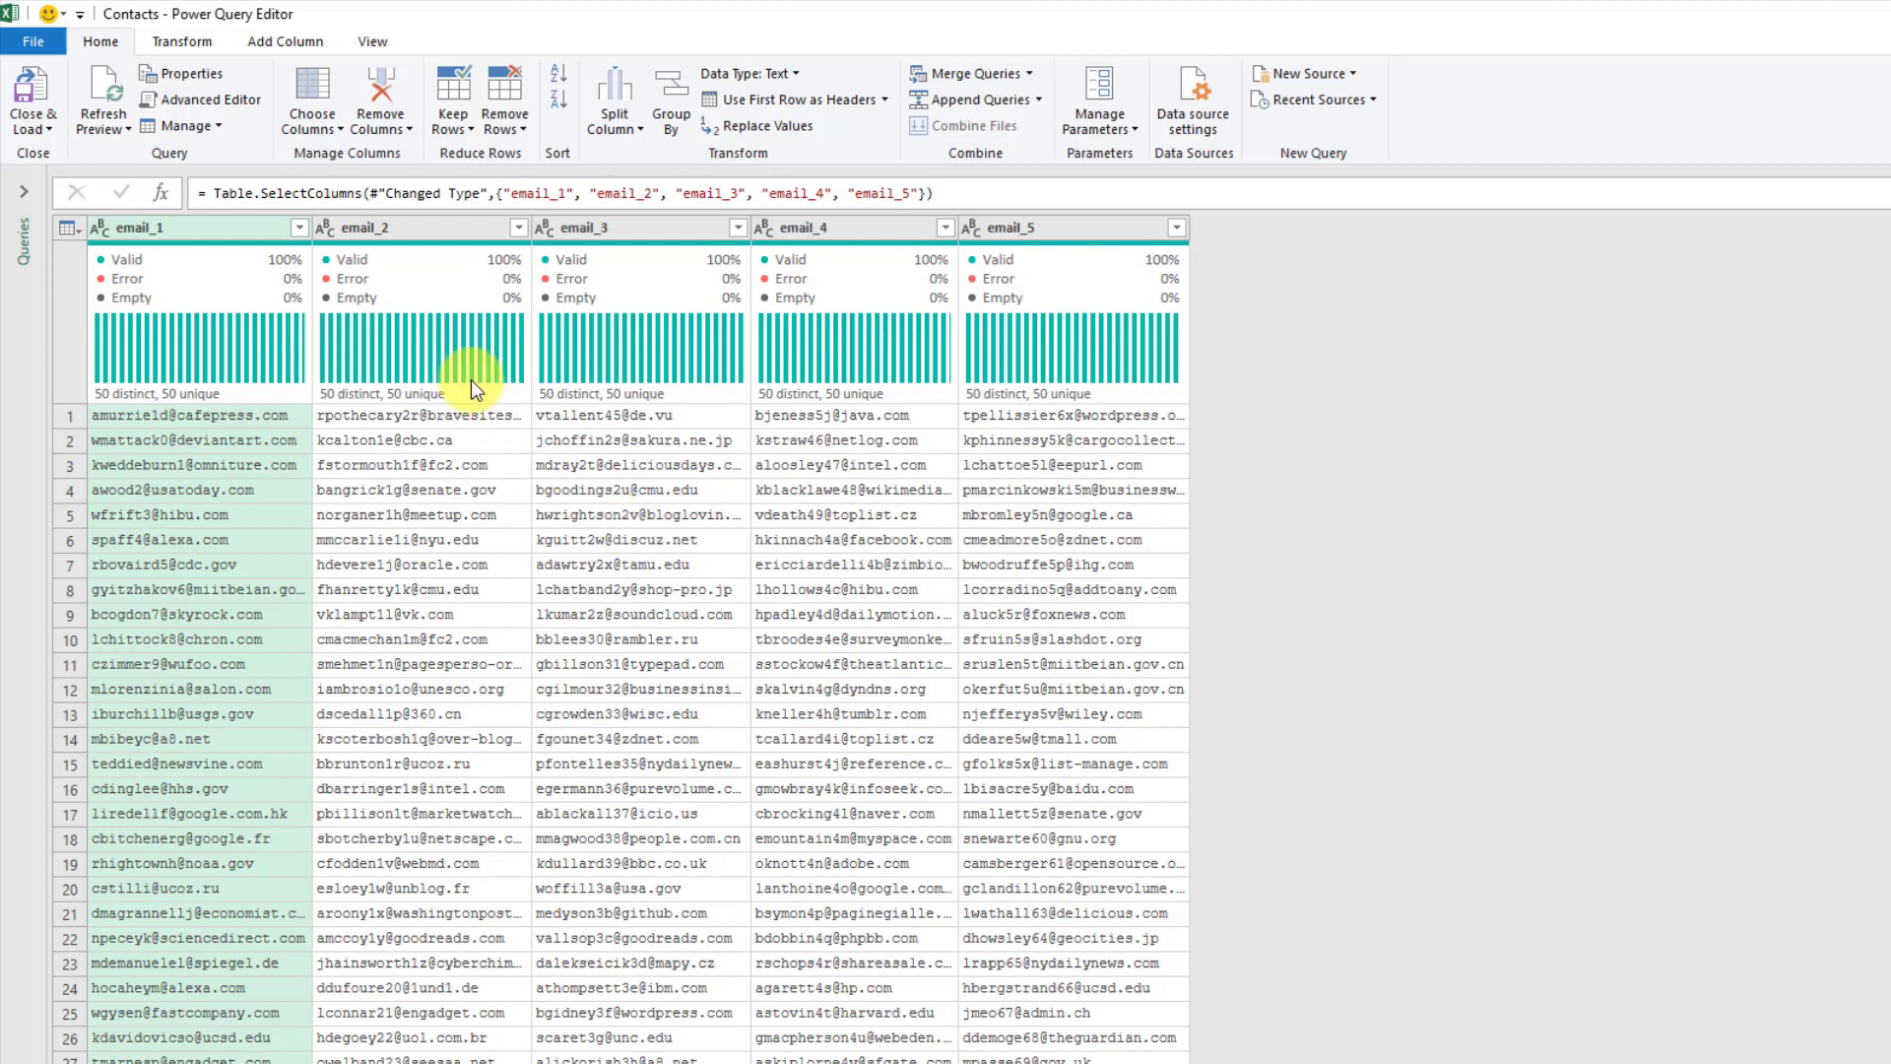
- Select all five columns, email_1 through email_5, and show the Transform commands
click(241, 232)
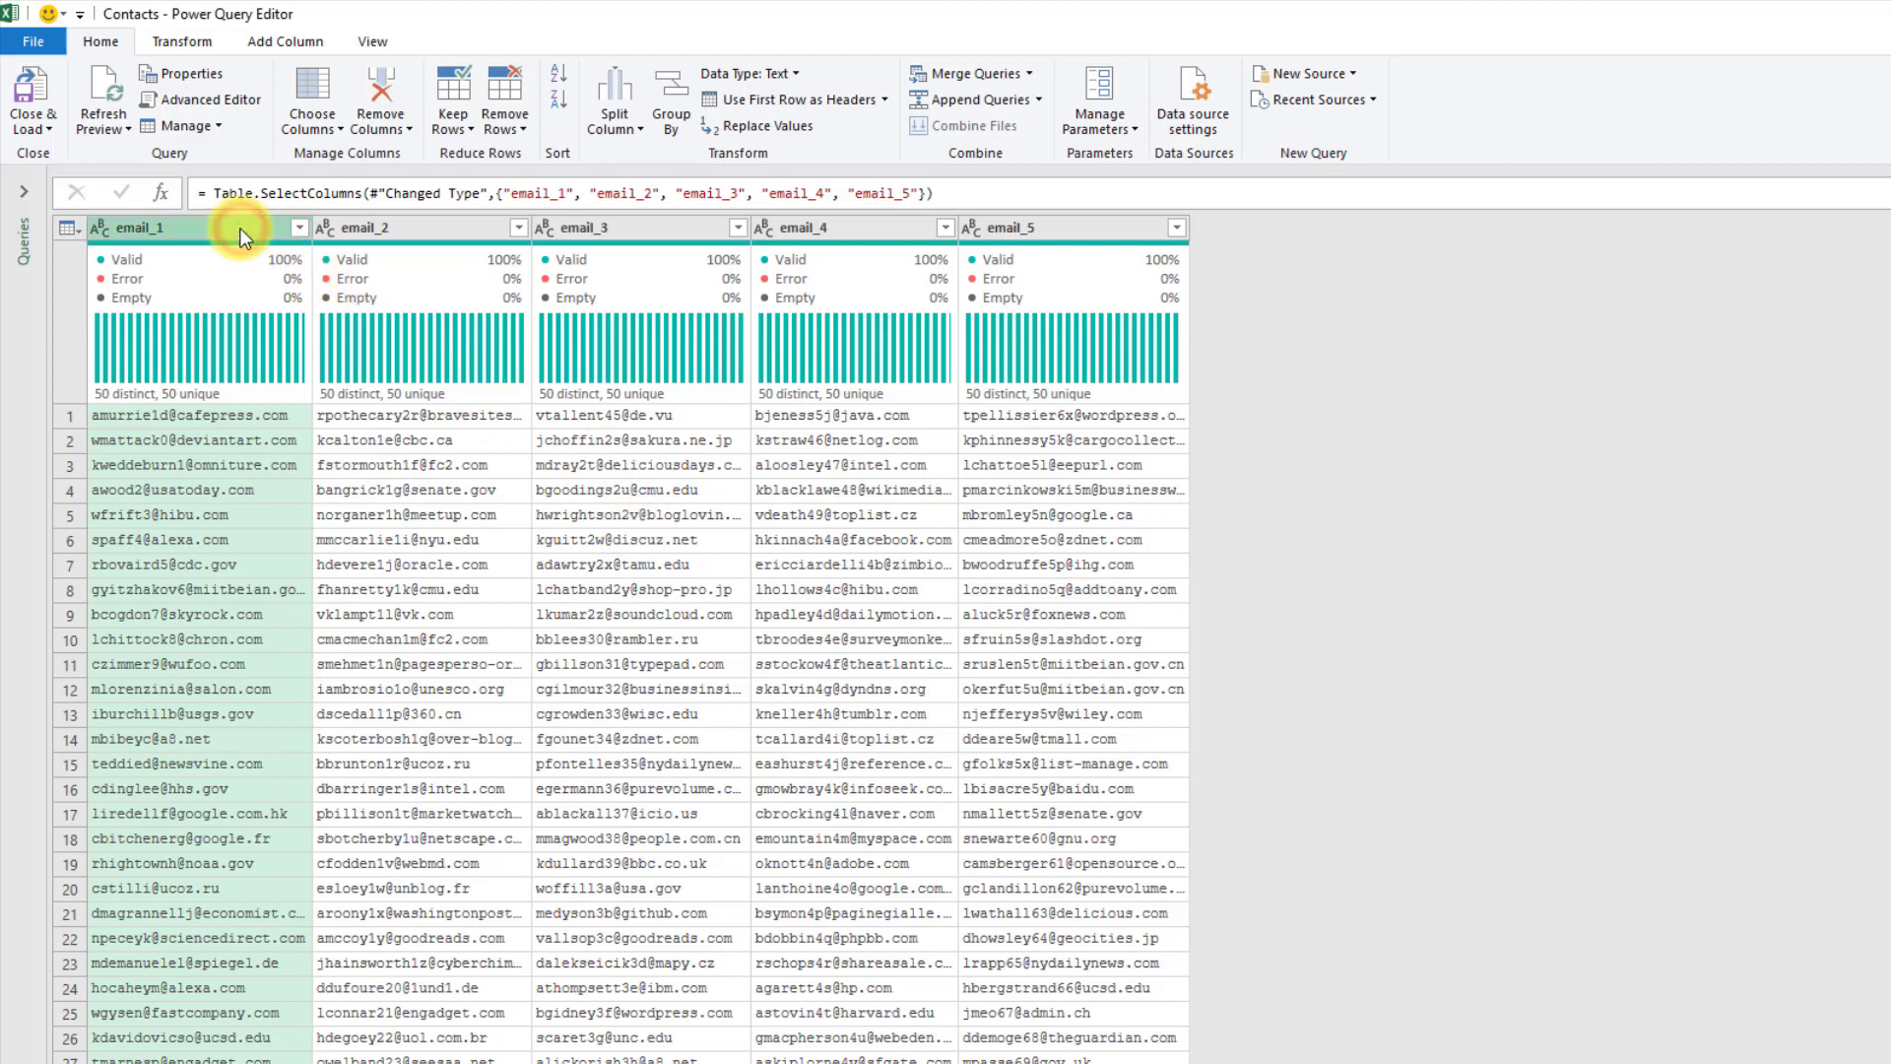
shift+click(1117, 232)
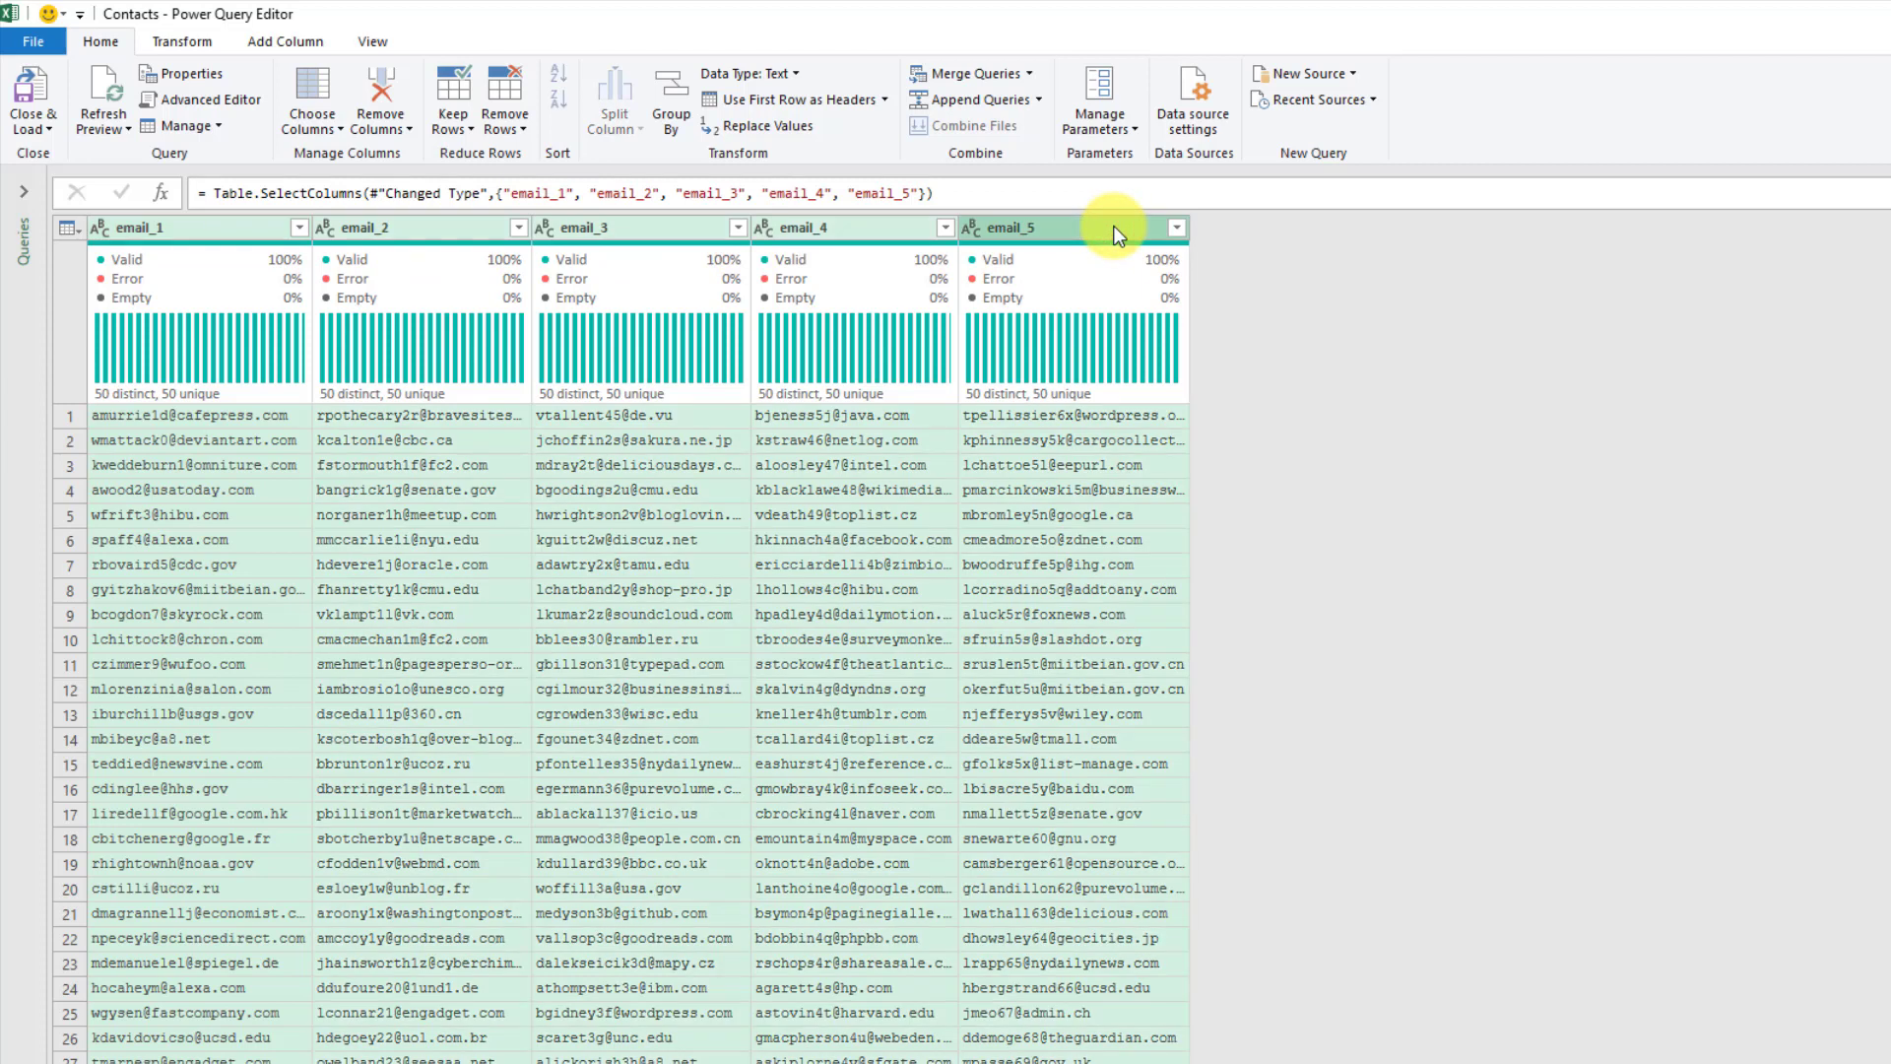
click(707, 232)
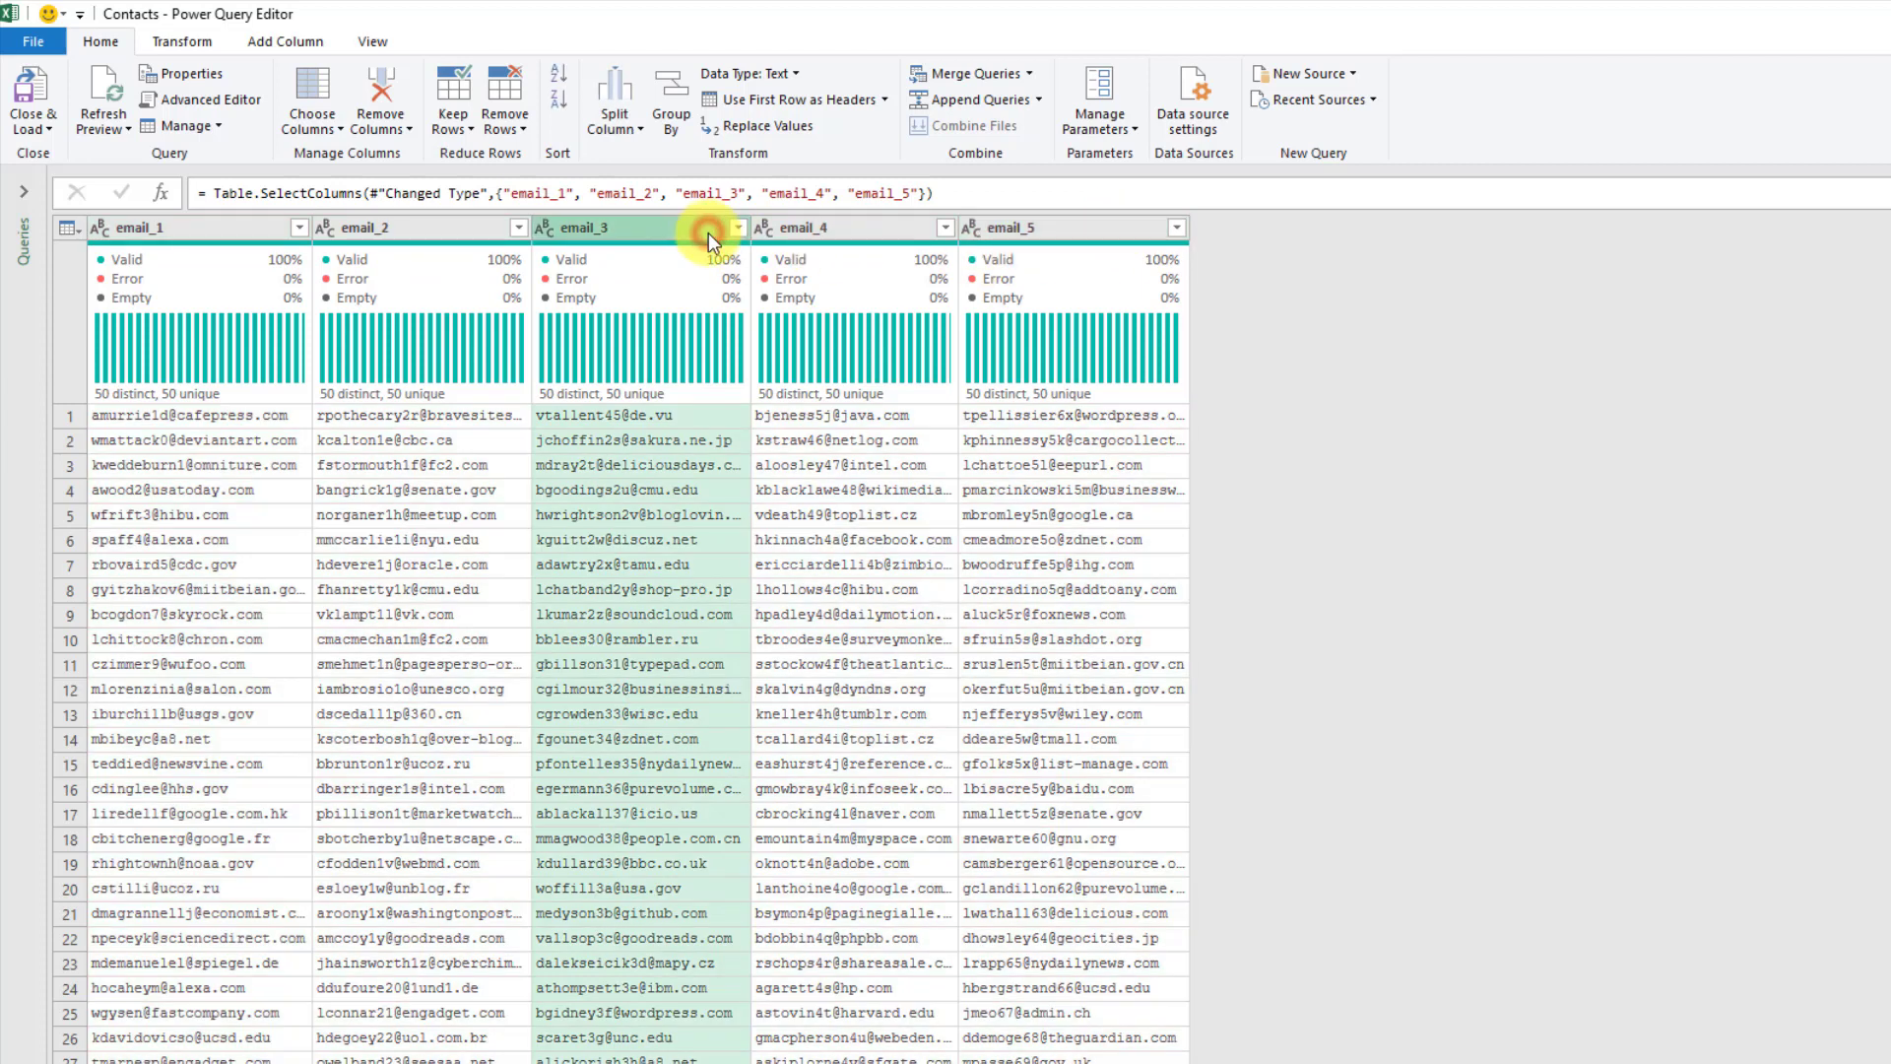
key(ctrl+a)
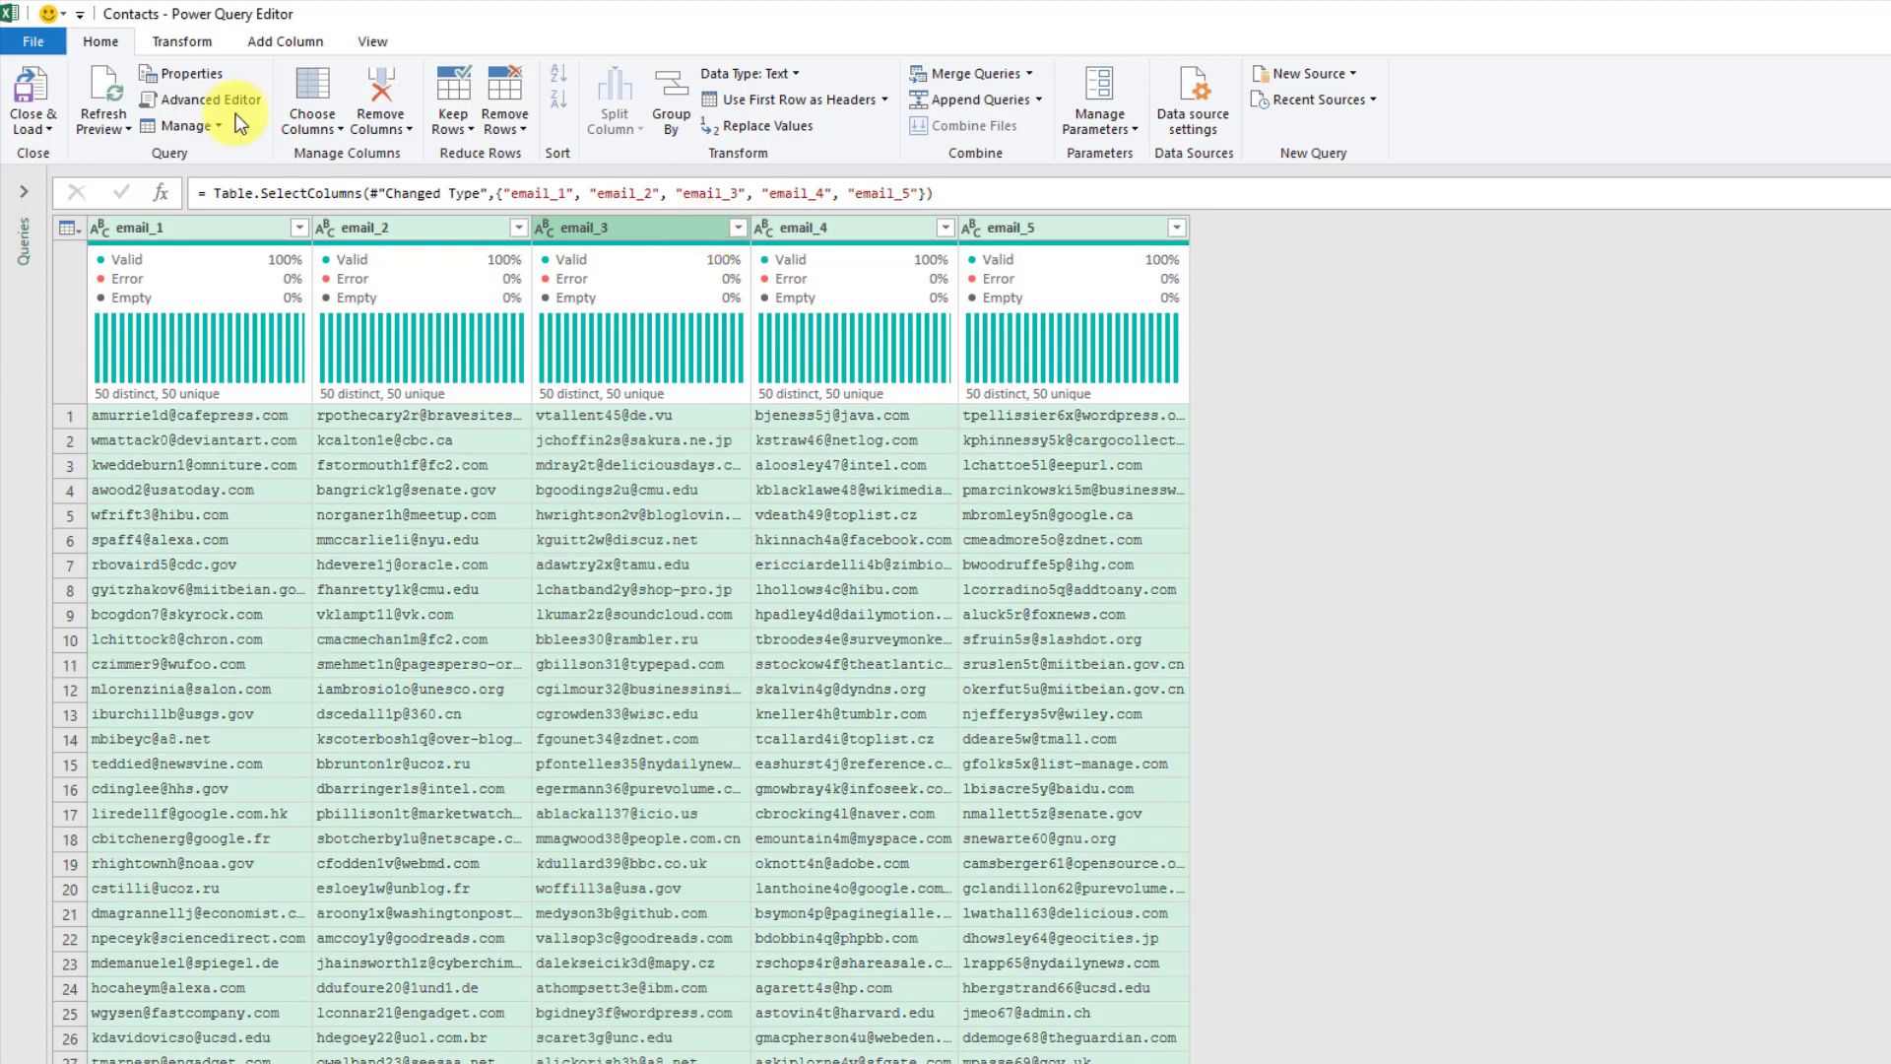
click(181, 42)
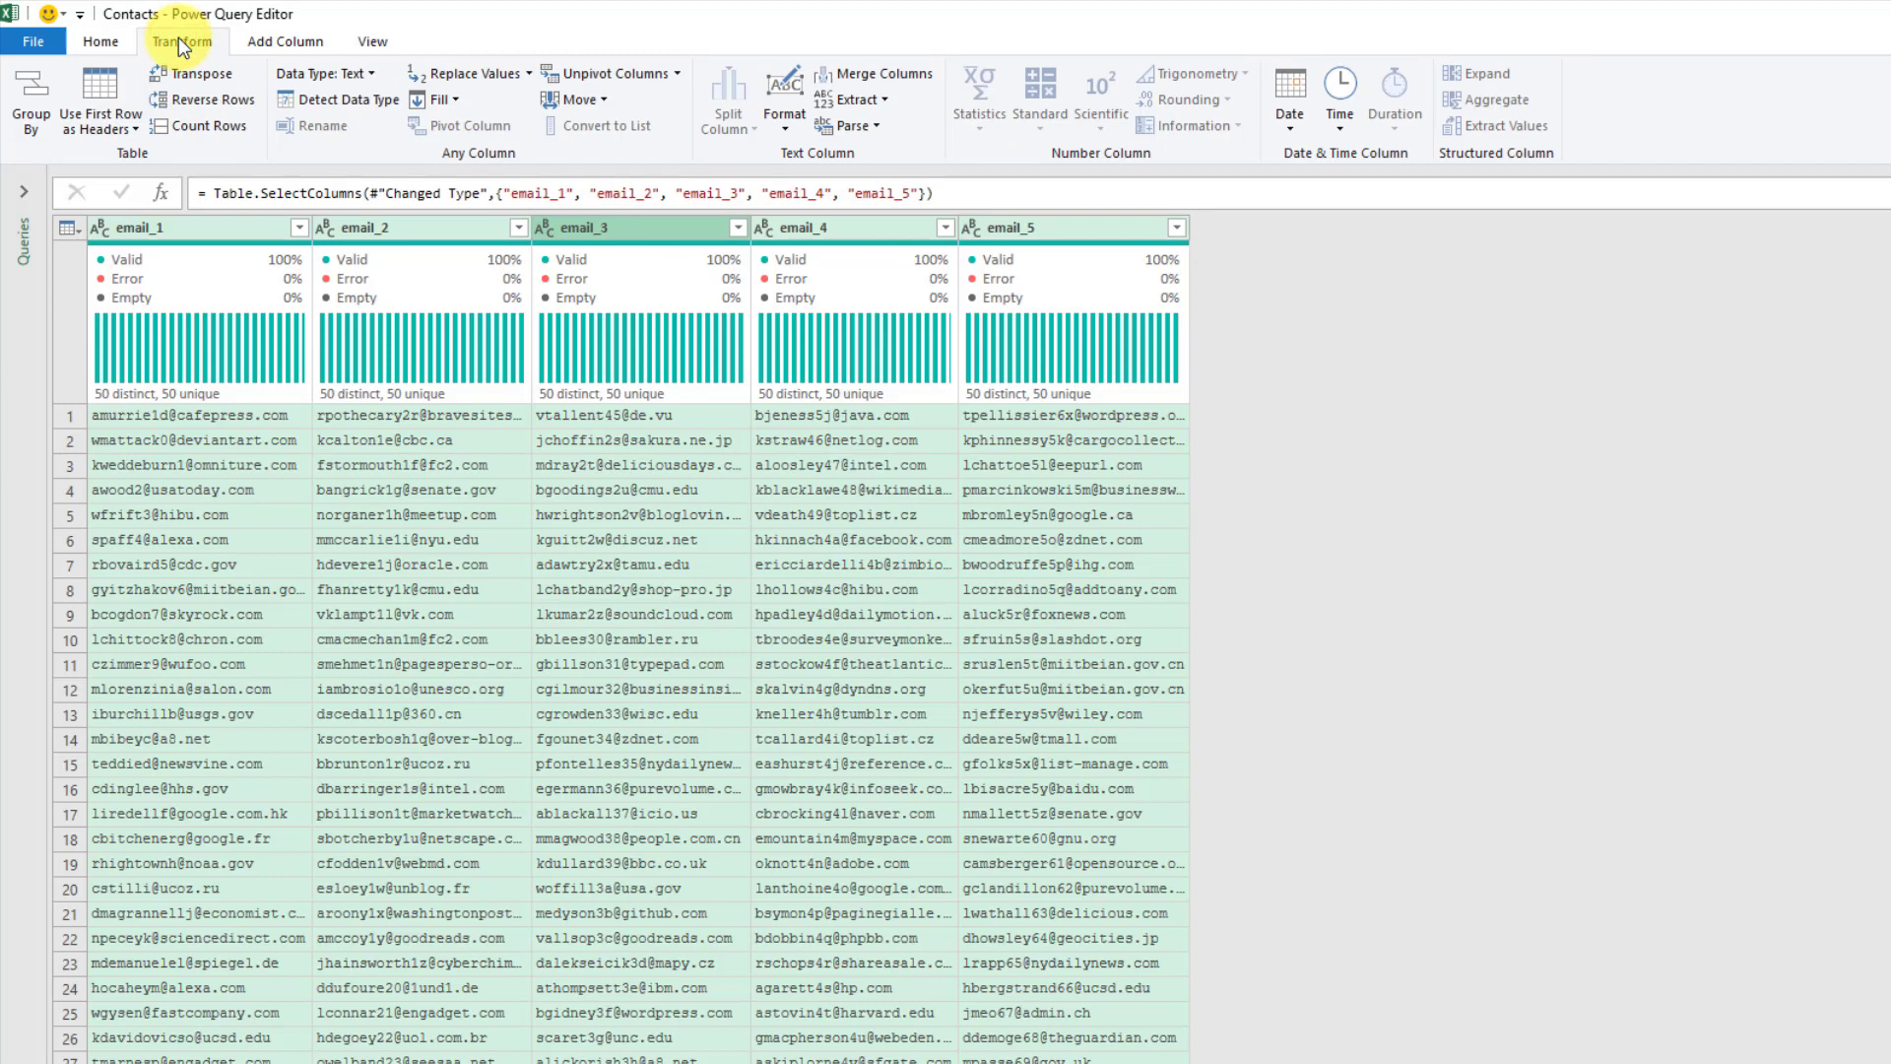
- Merge the five email columns with a Comma separator into a new column named 'Email'
click(863, 78)
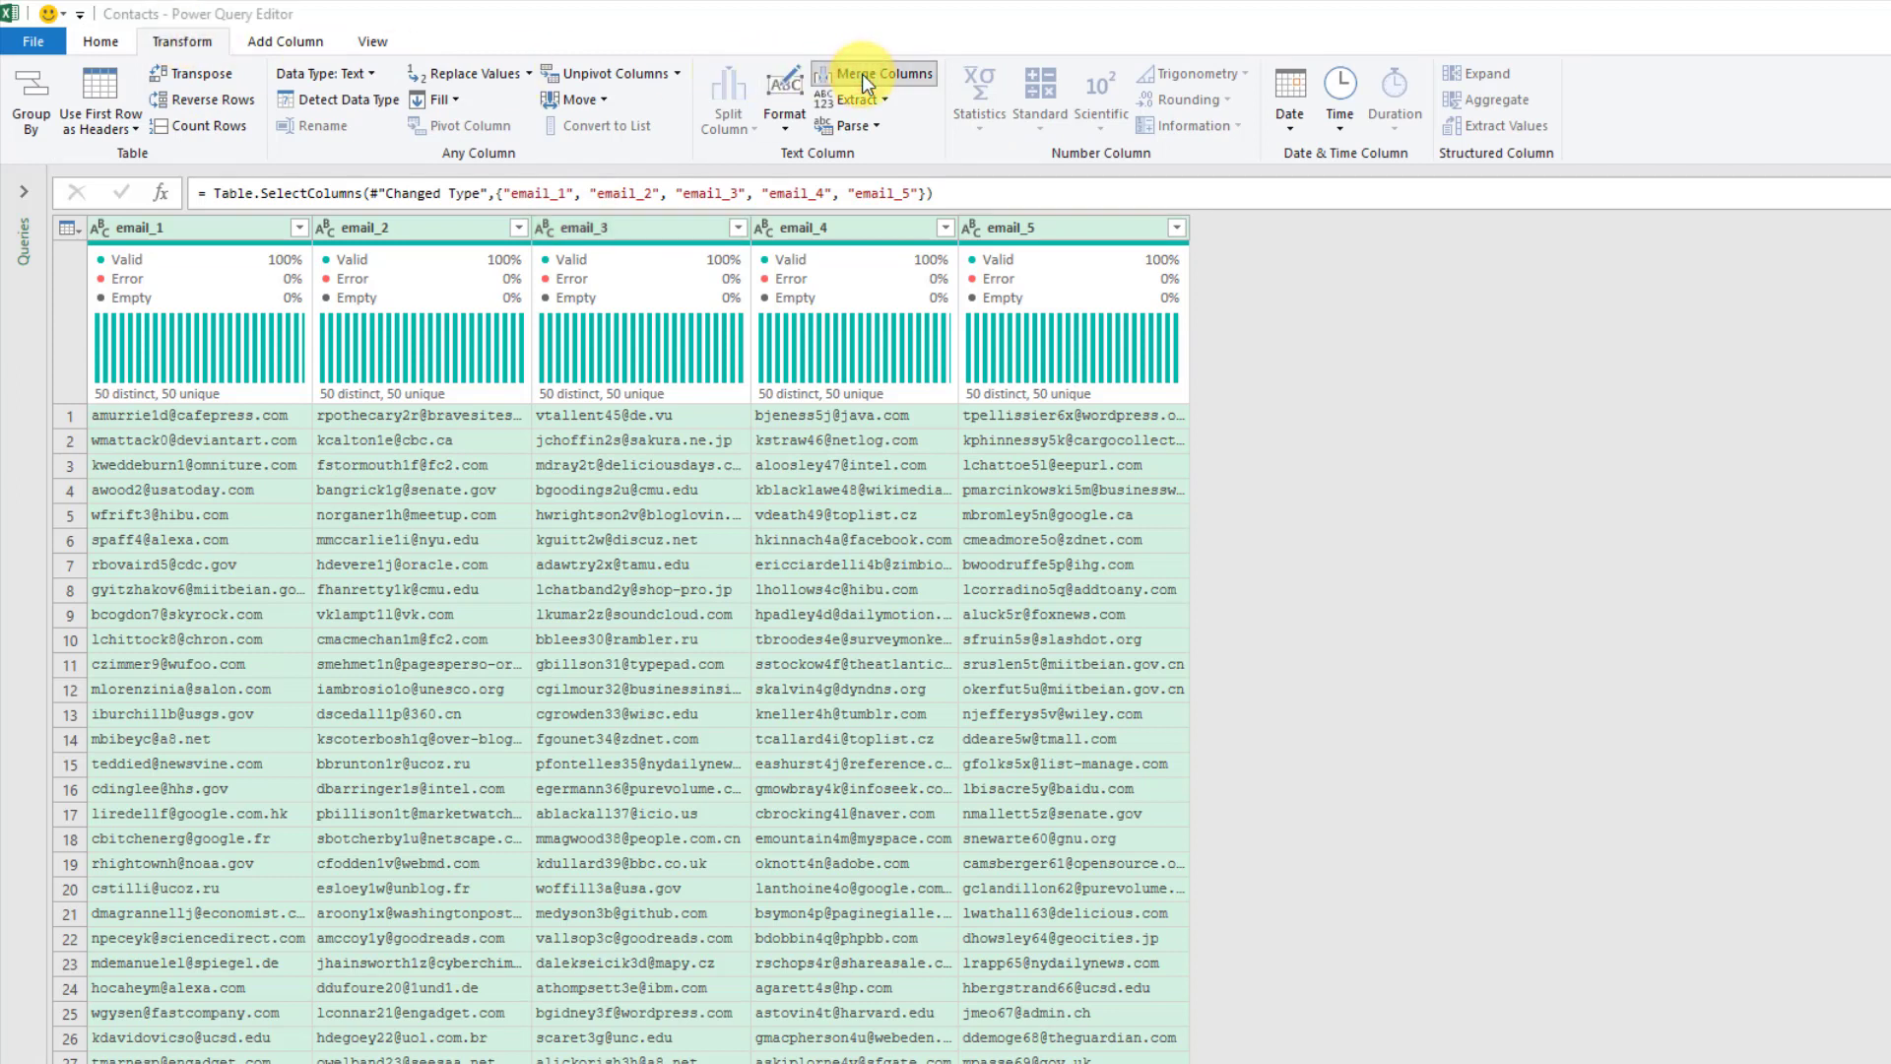
click(853, 608)
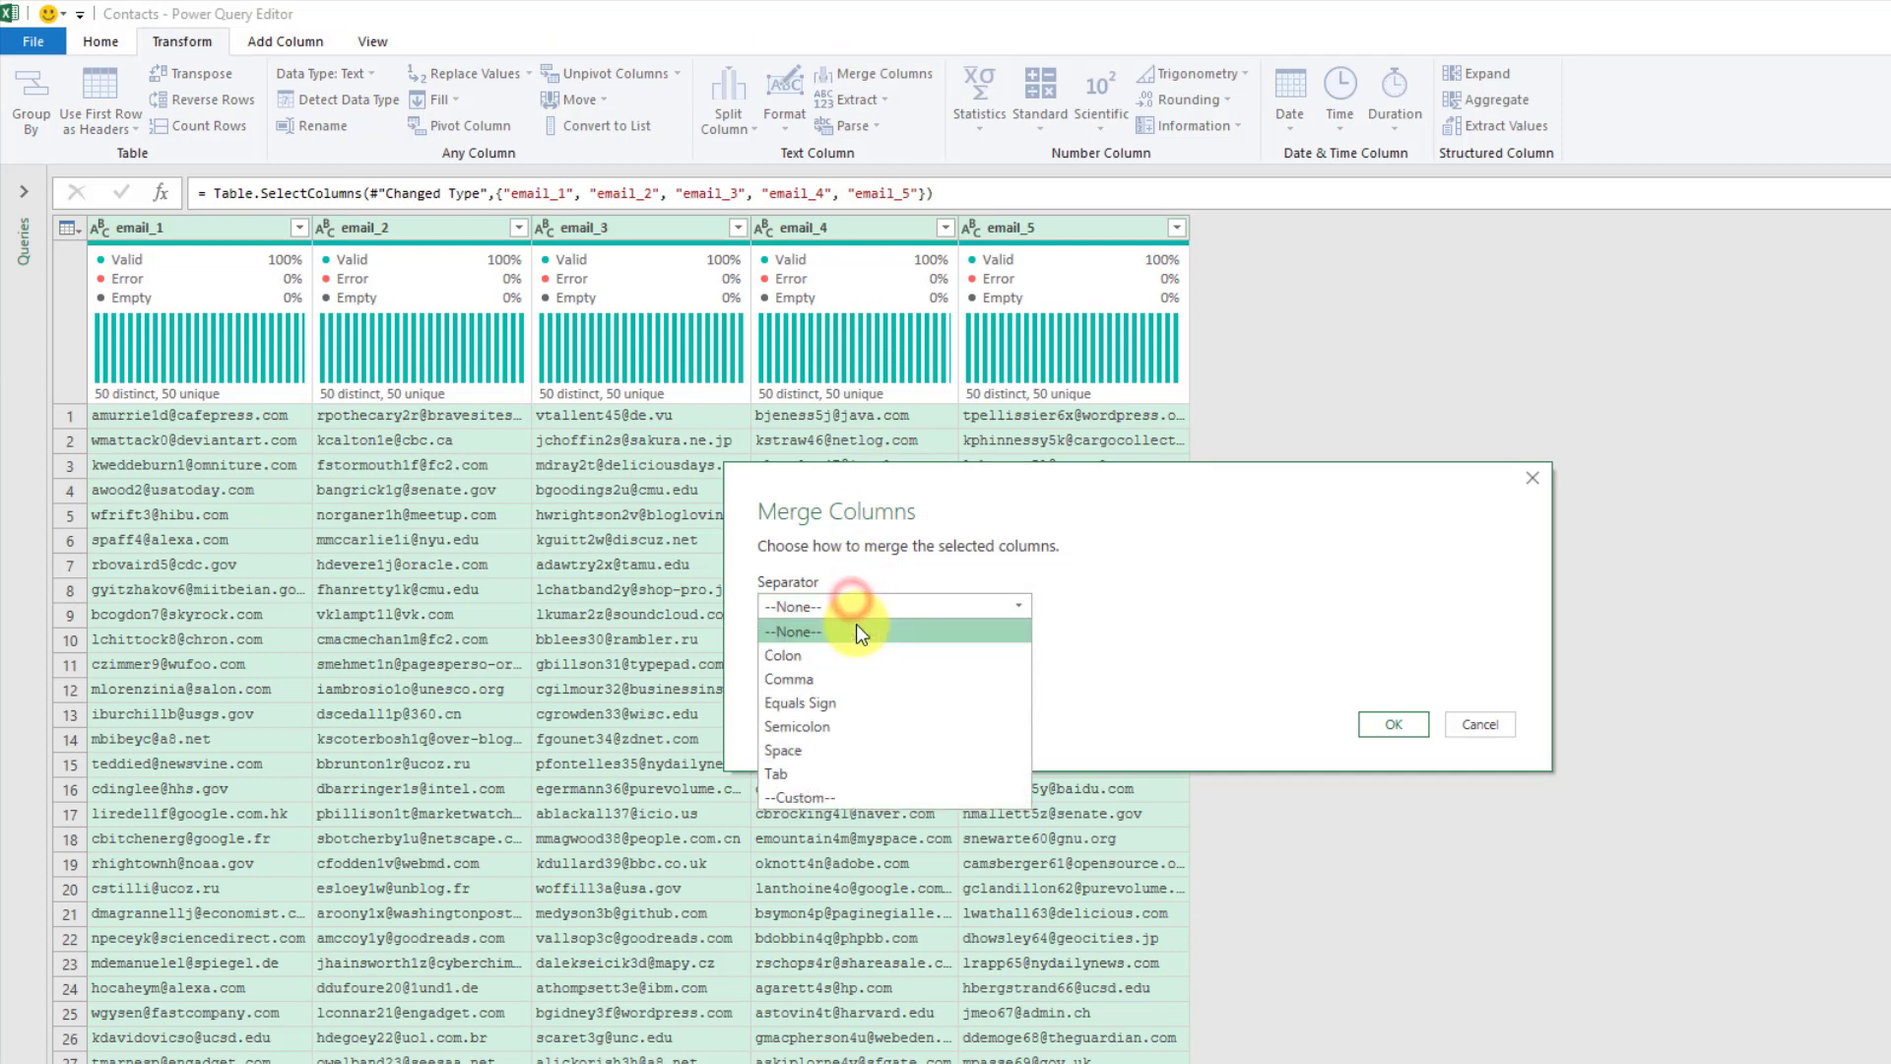
click(852, 687)
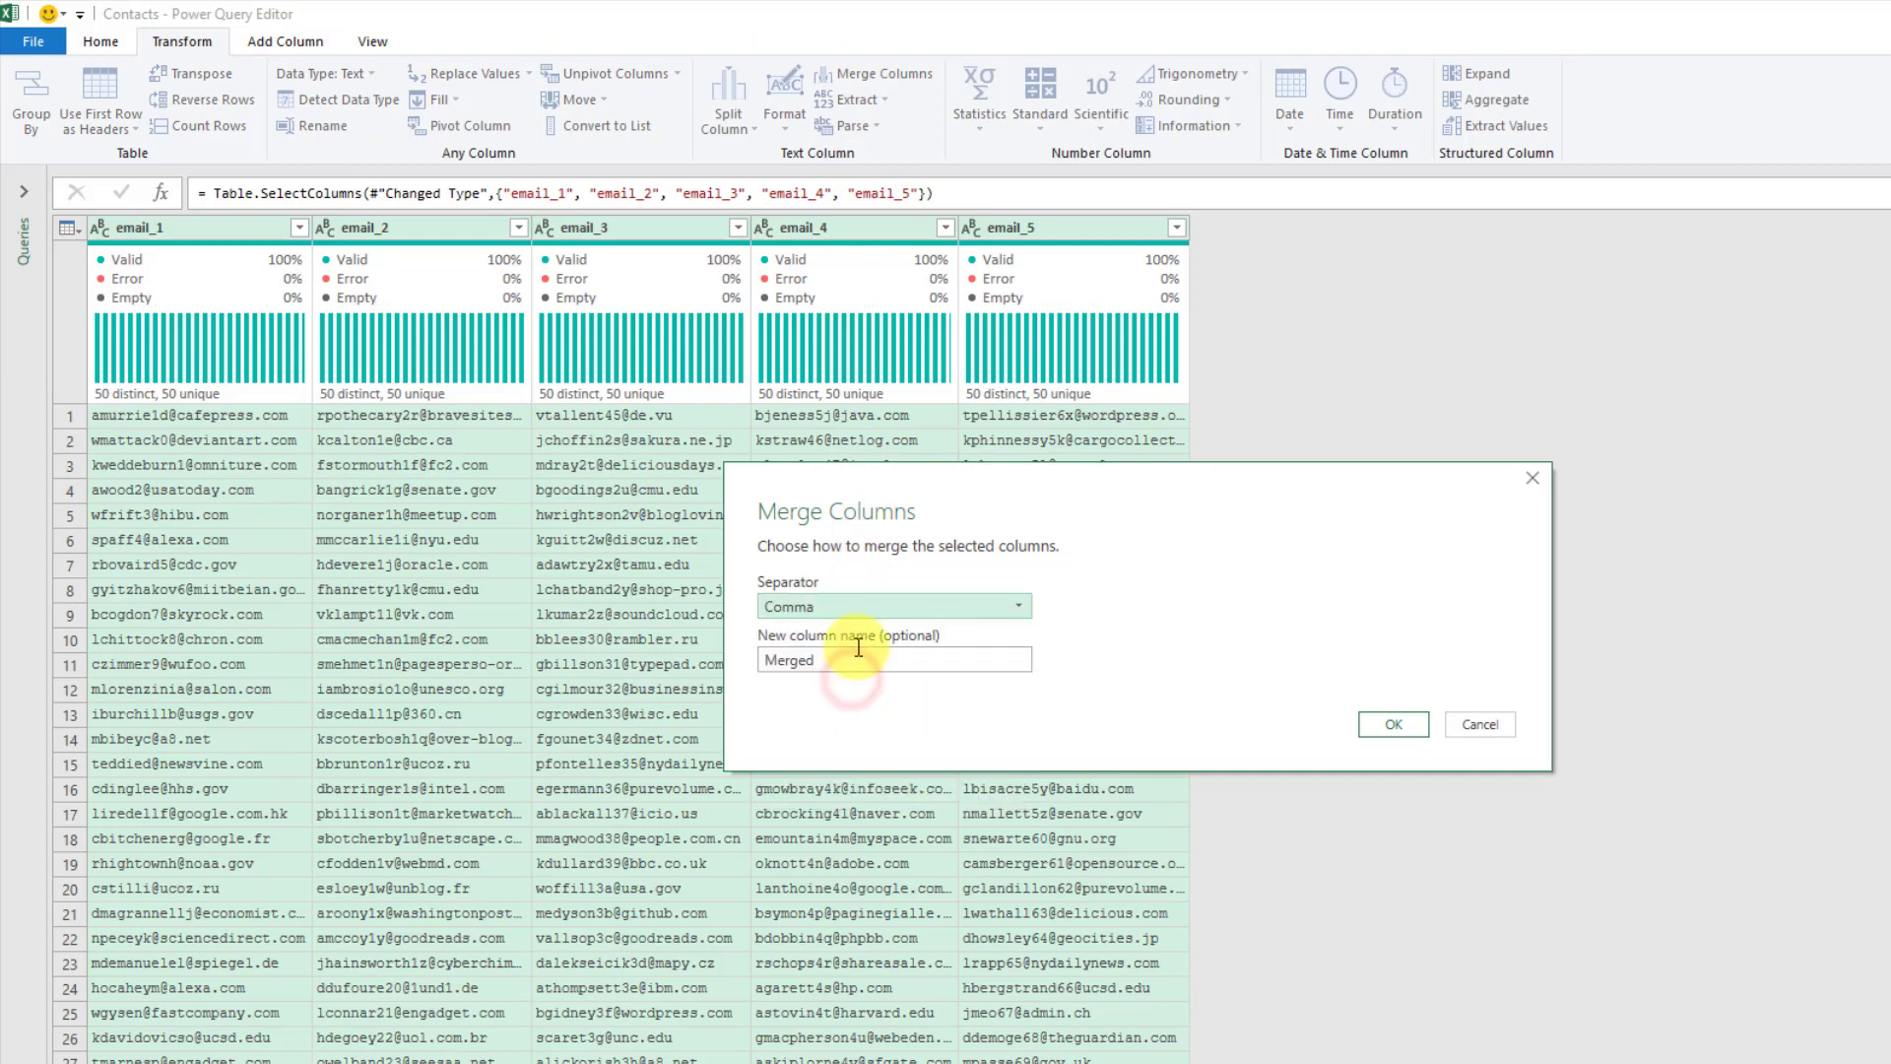
double_click(858, 656)
text(E)
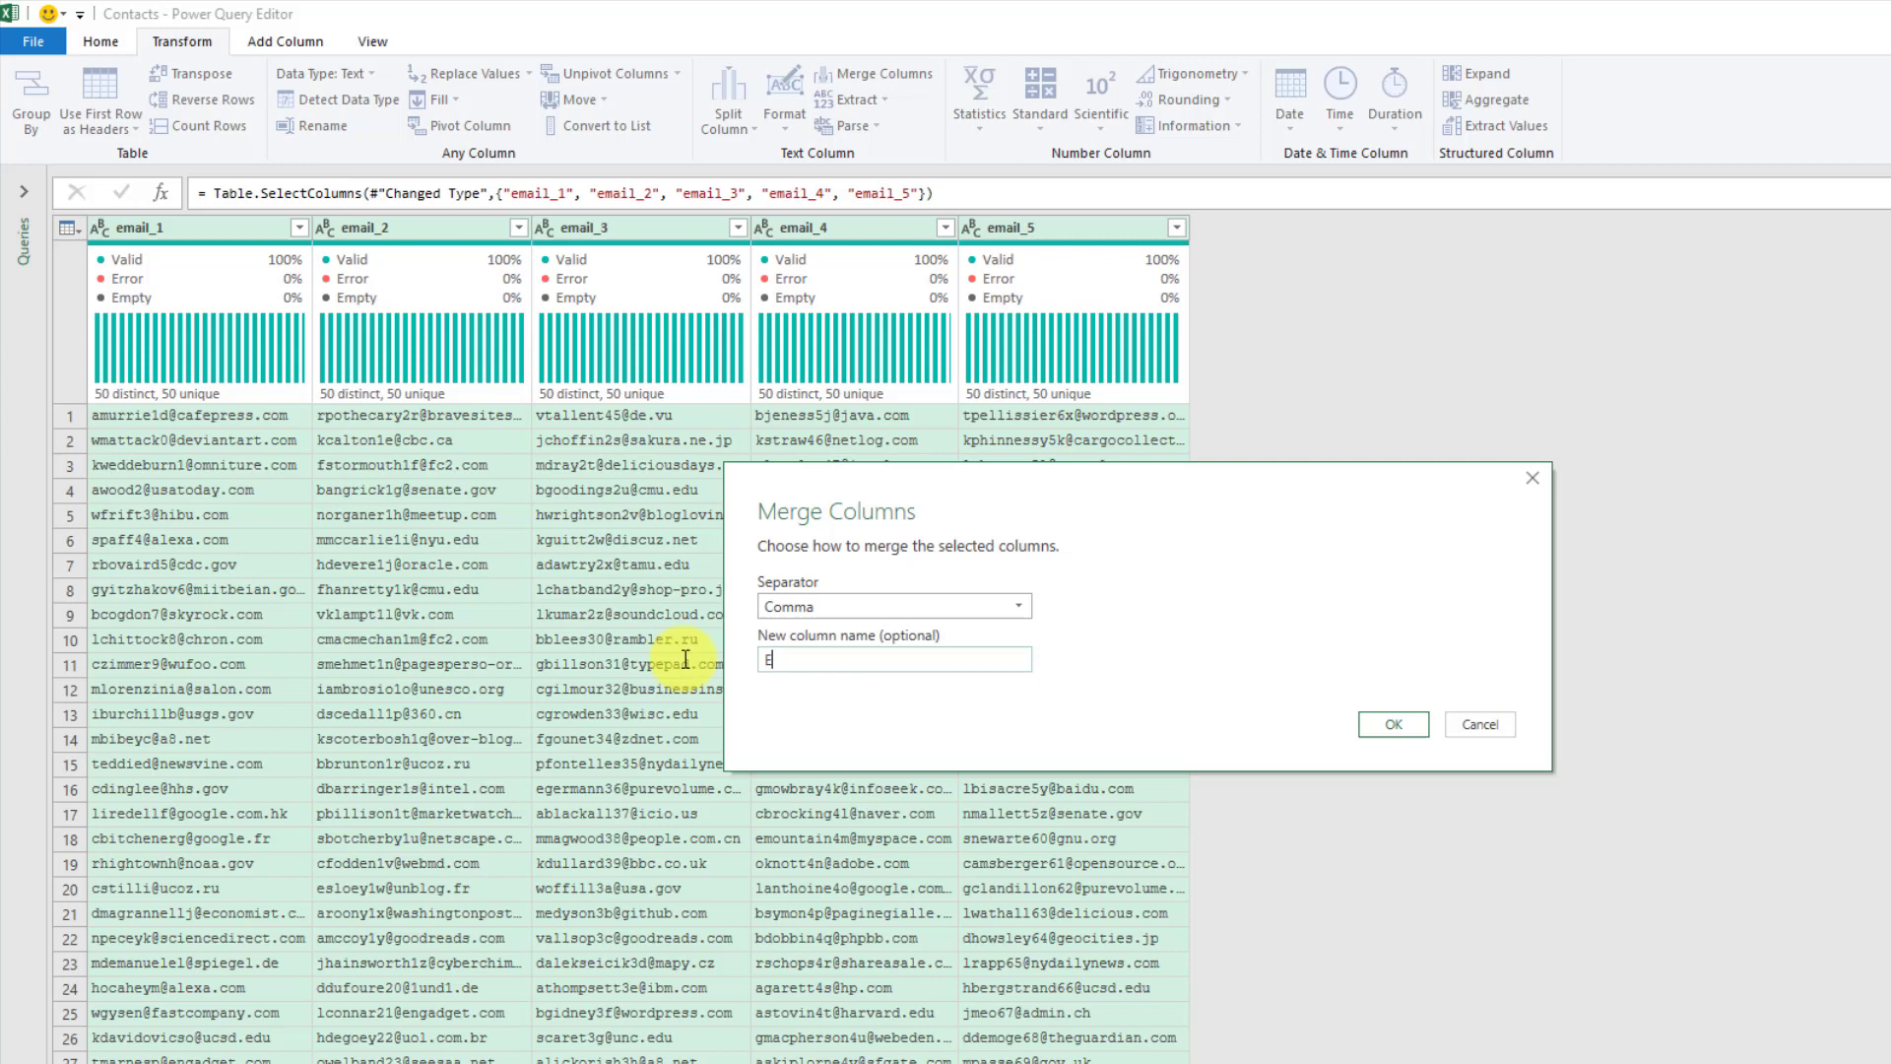
text(mail)
click(1390, 725)
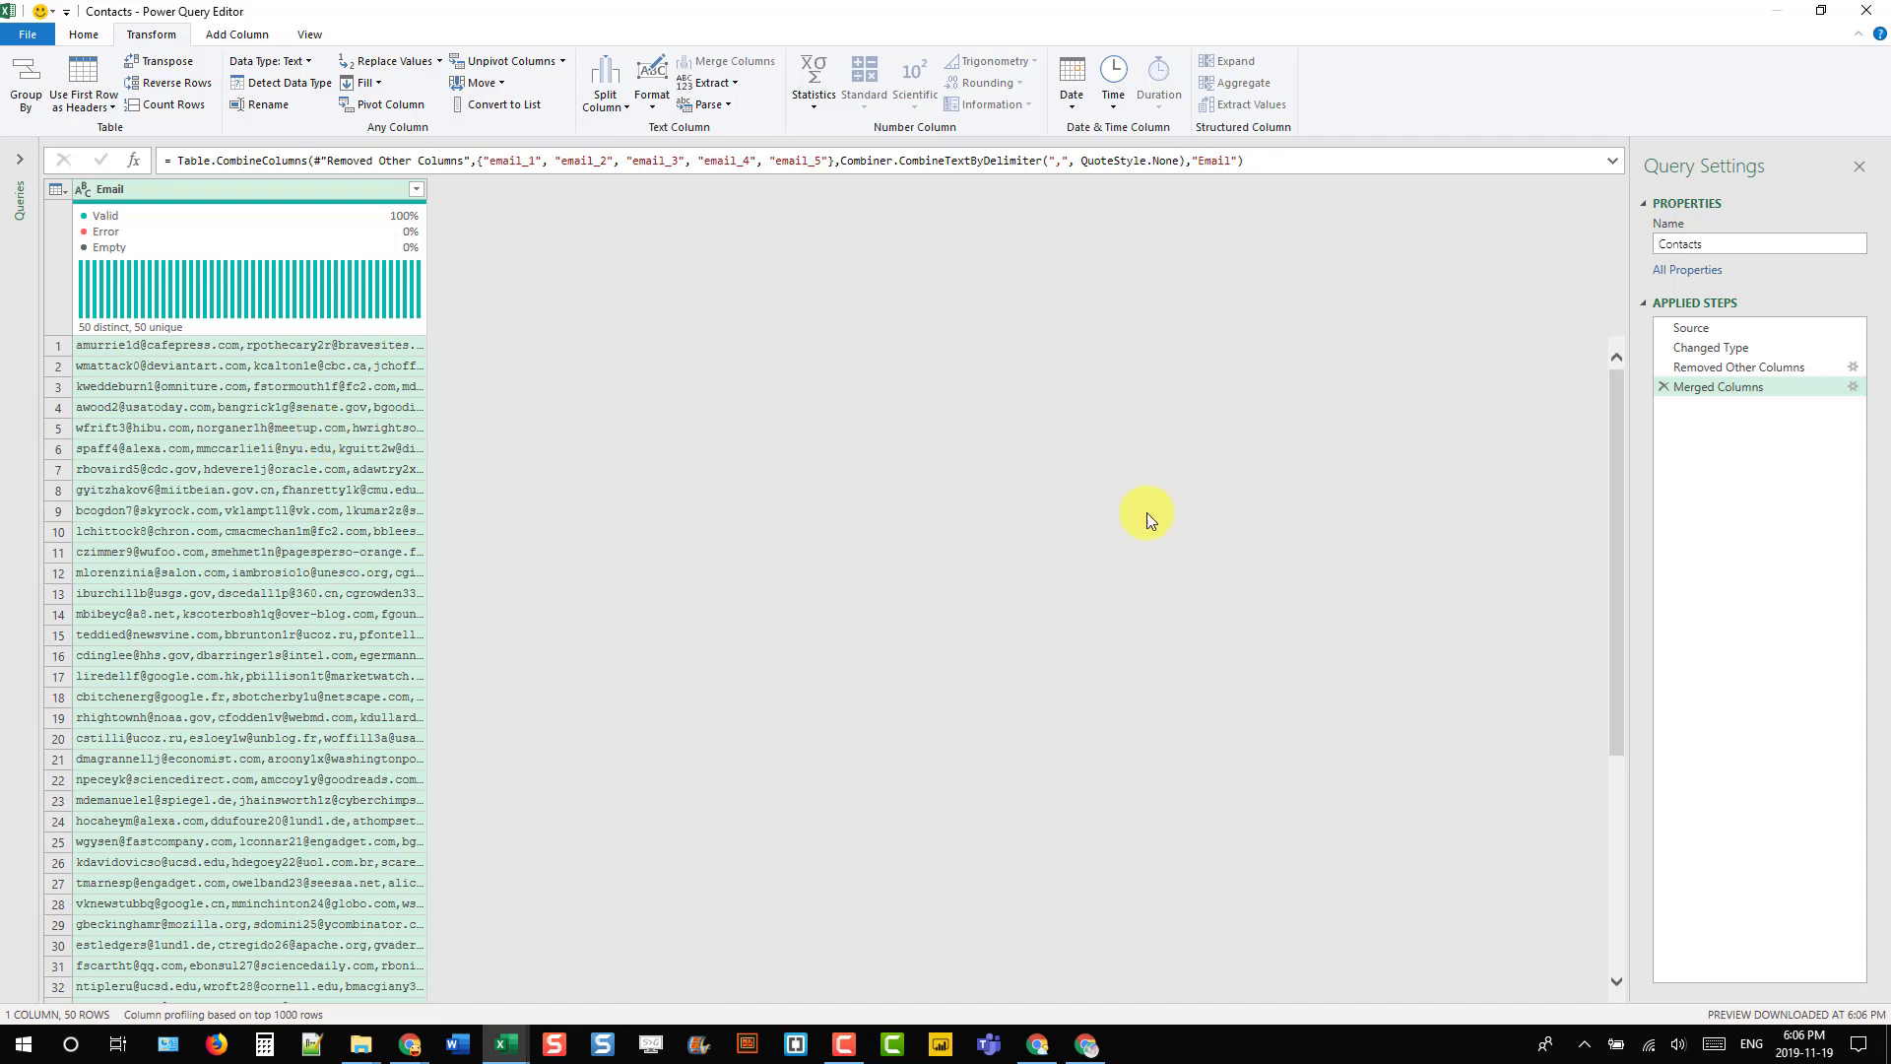
- Delete the 'Removed Other Columns' applied step so all 56 columns return
click(1700, 368)
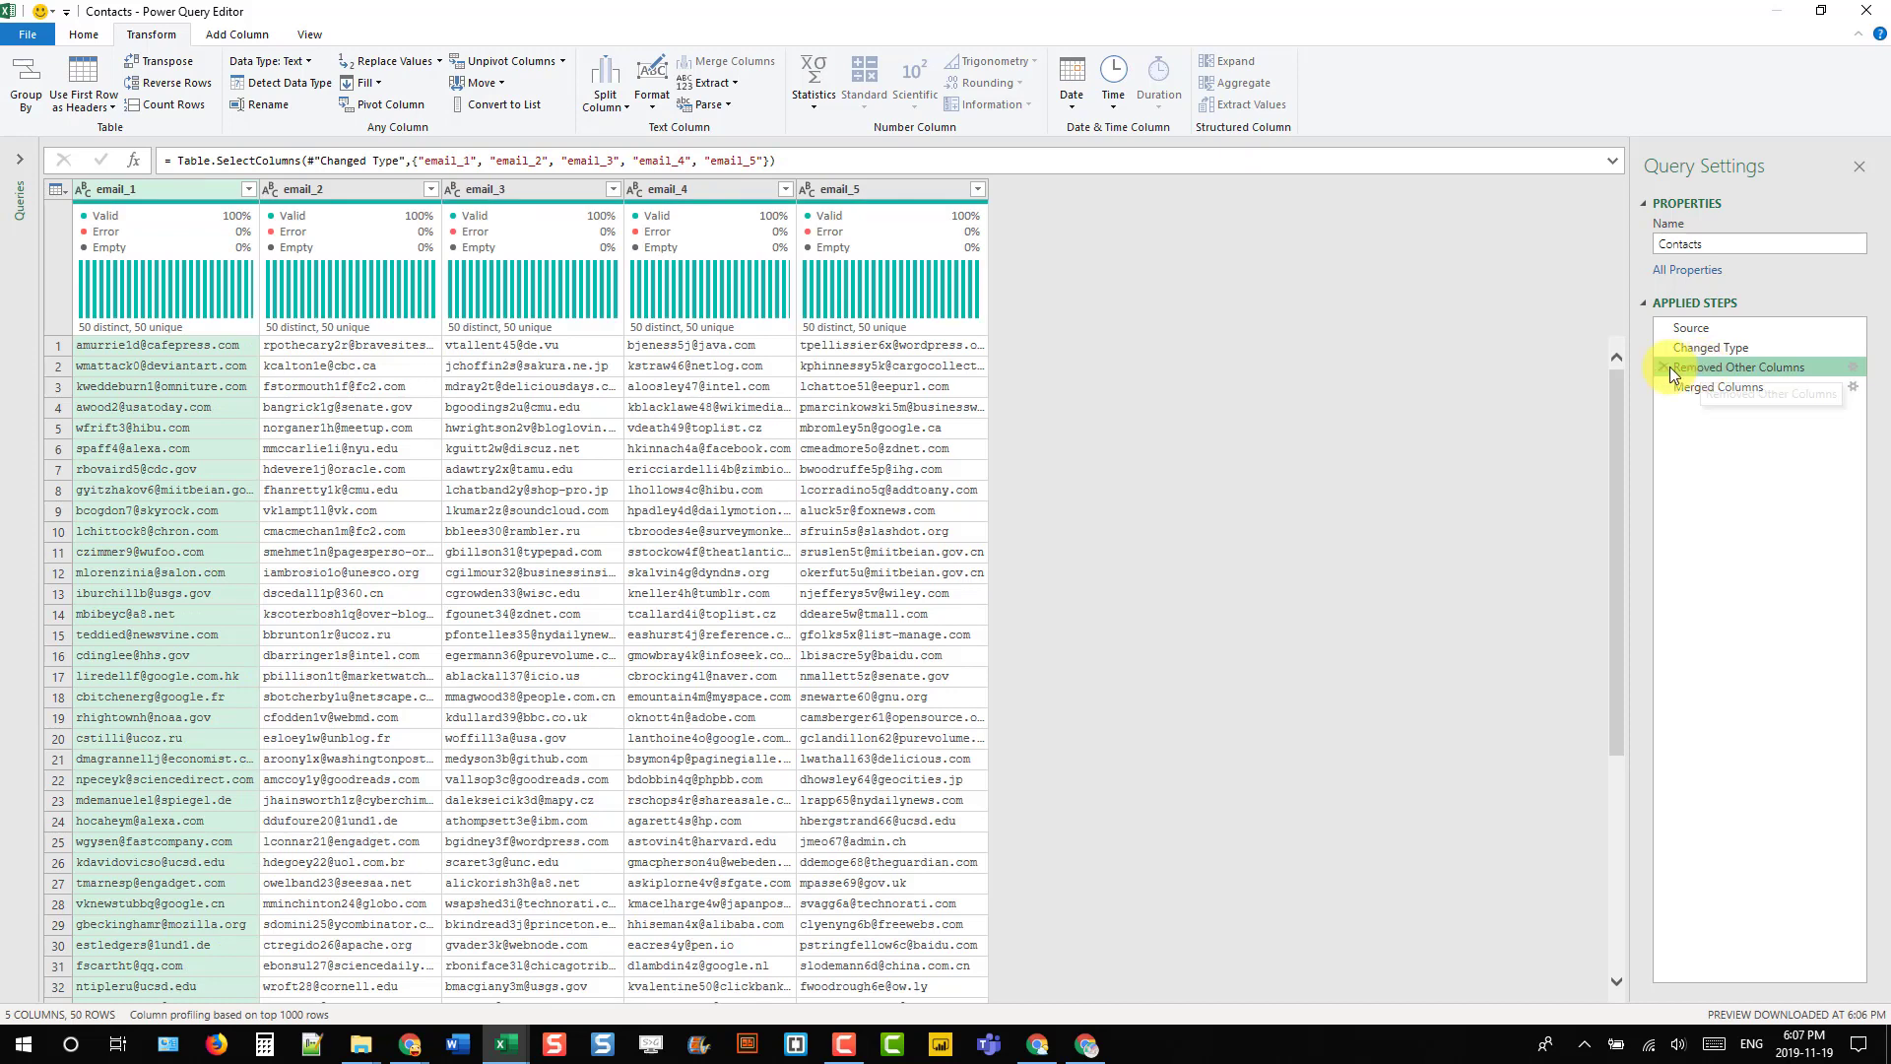
click(1665, 366)
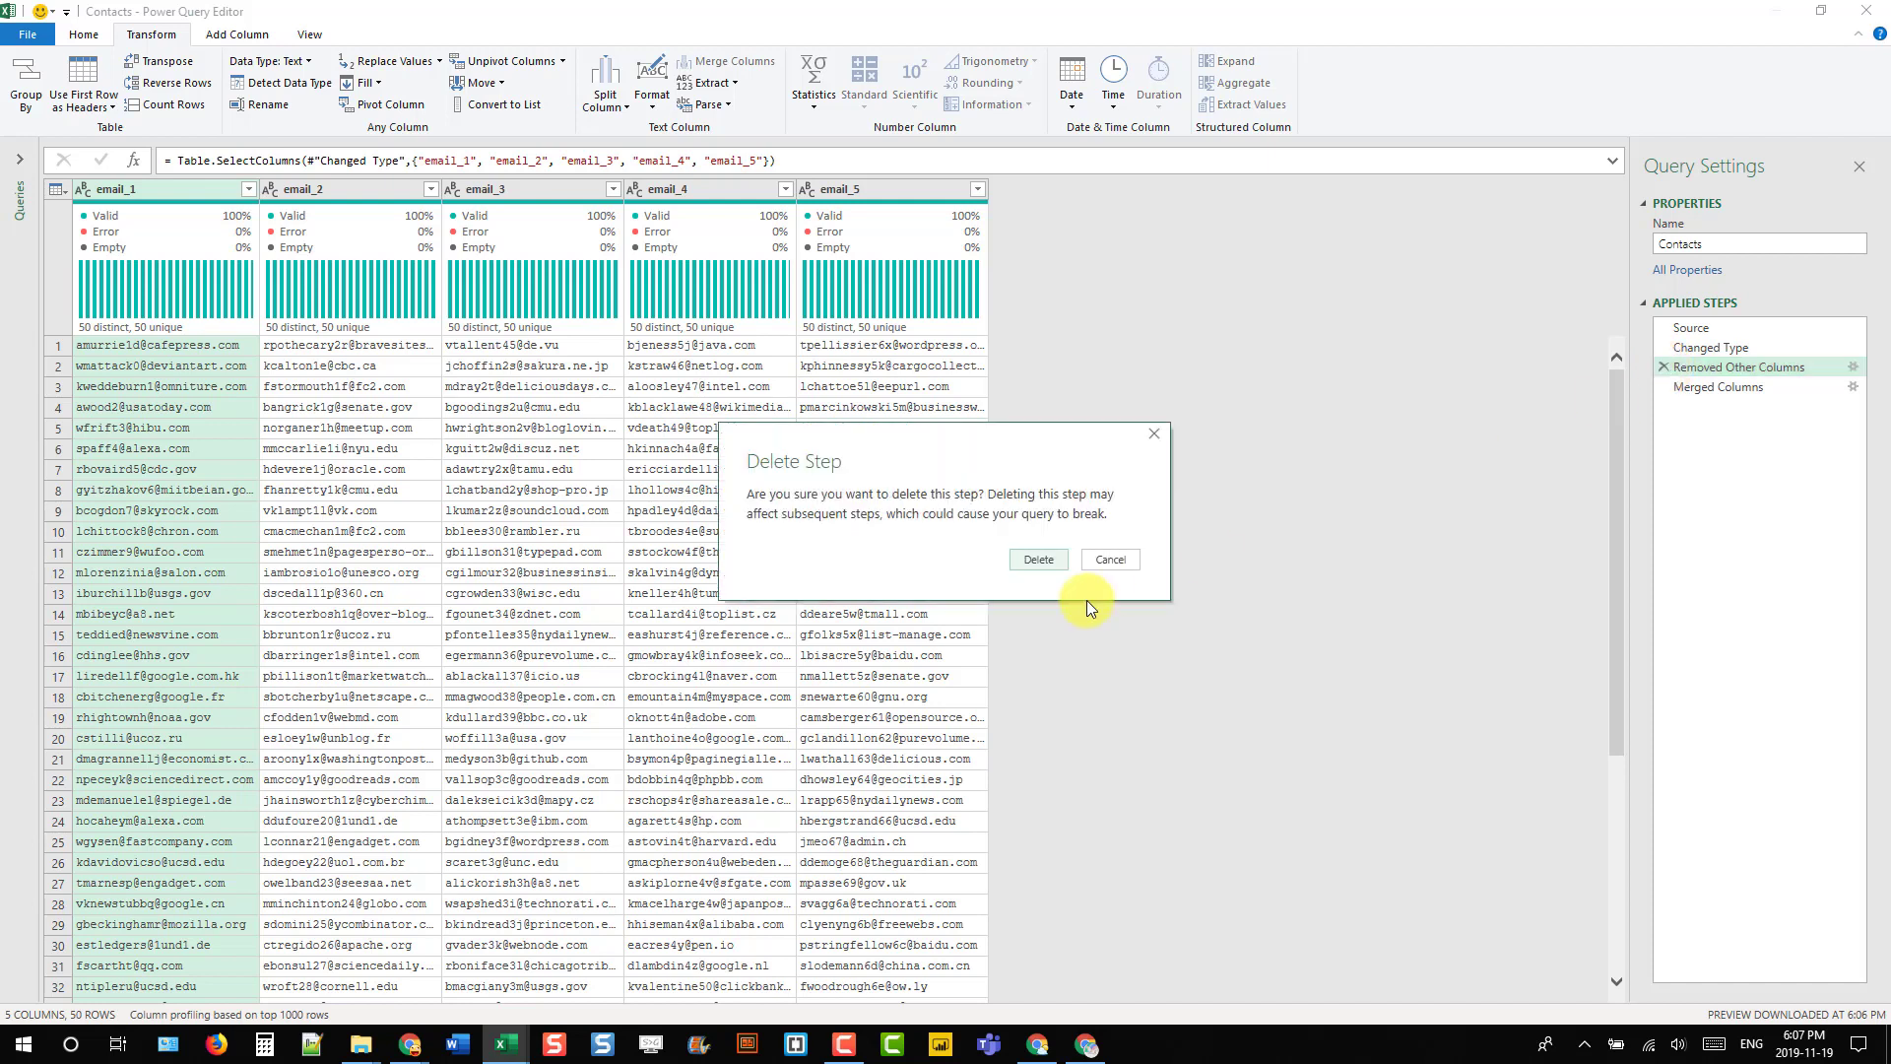
click(1041, 563)
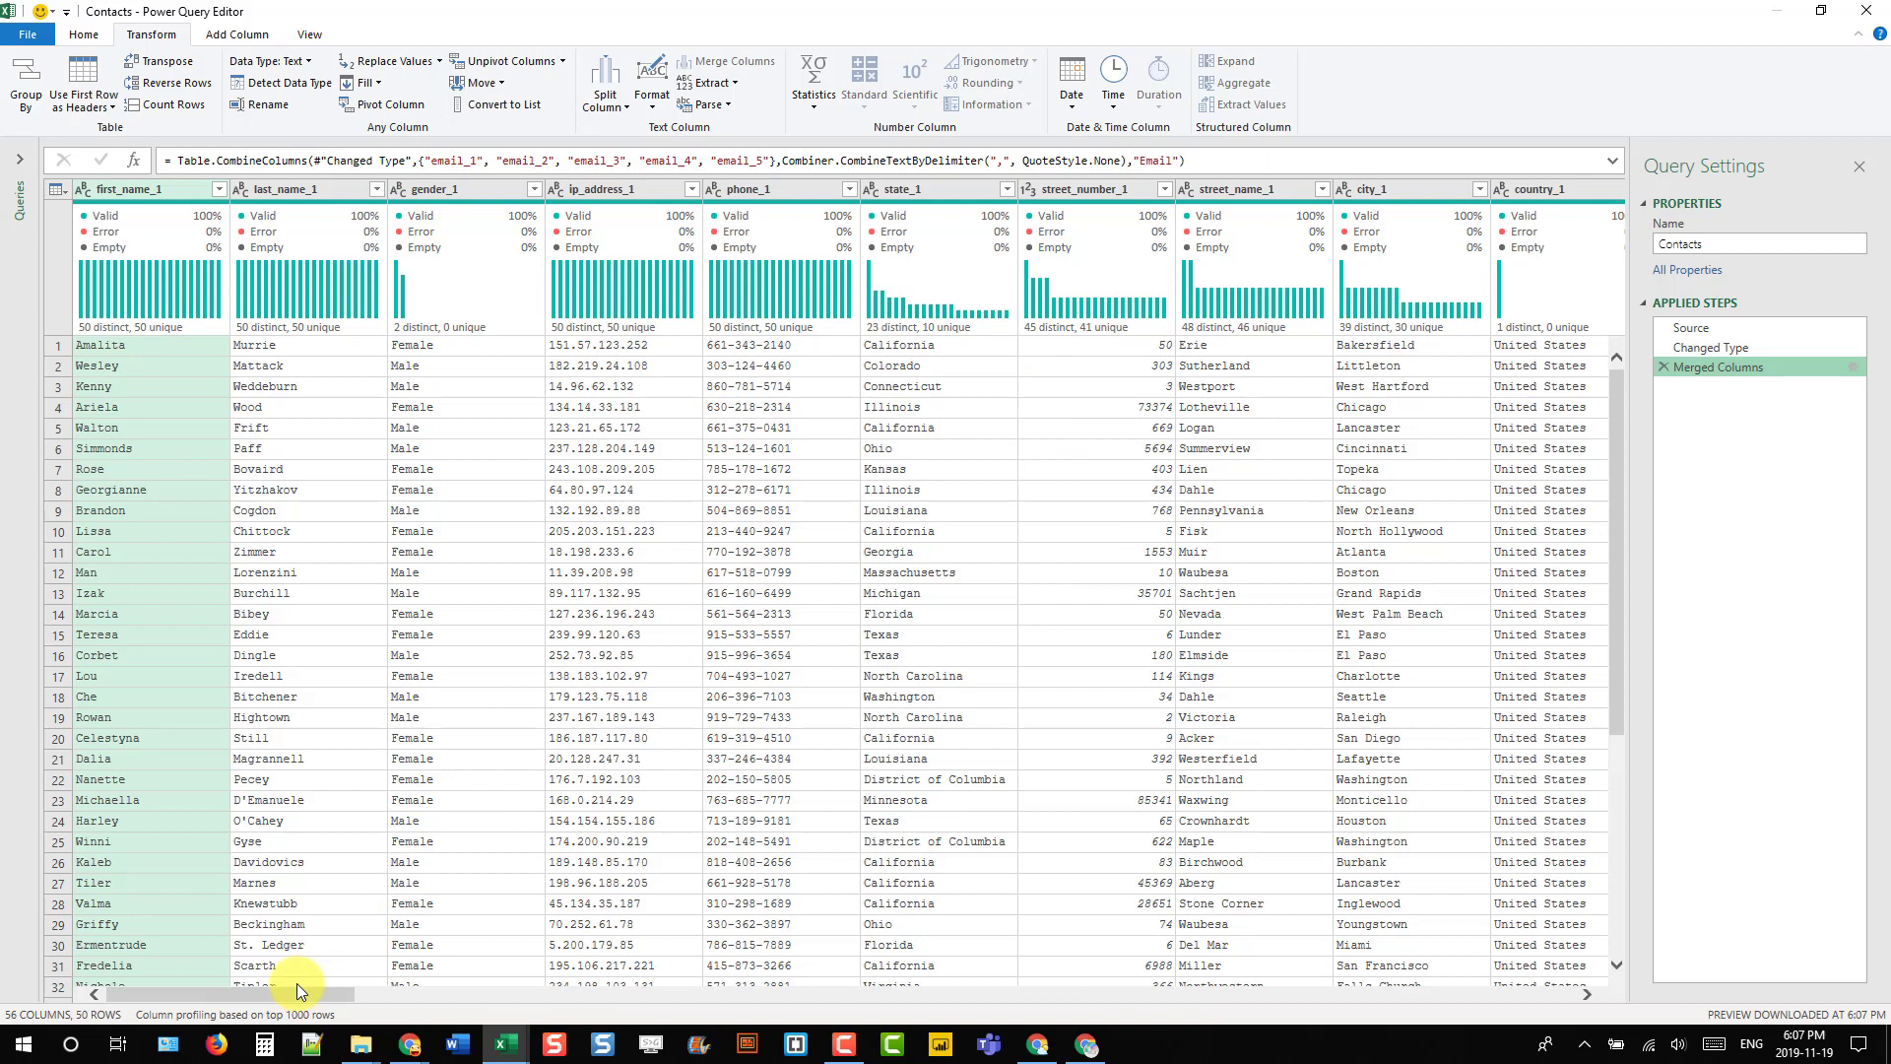
drag(293, 993, 1116, 1001)
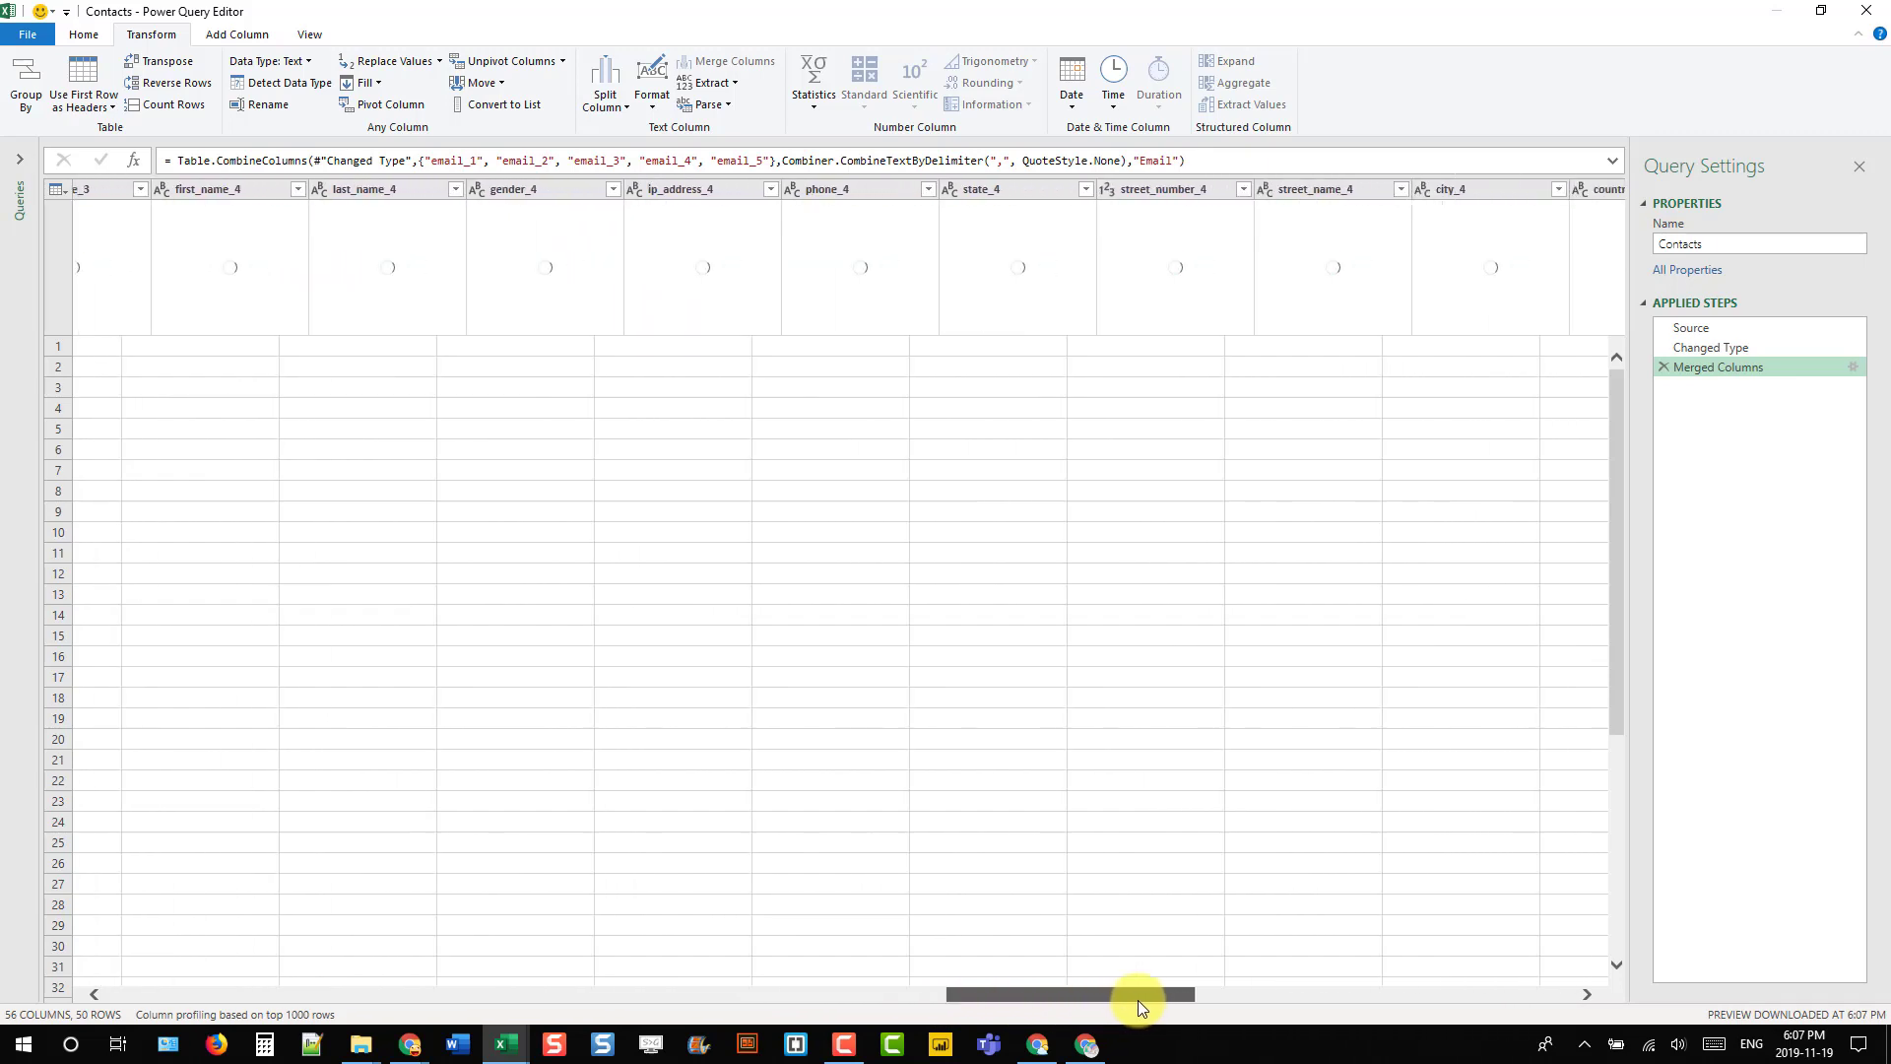
drag(1138, 999, 1313, 1000)
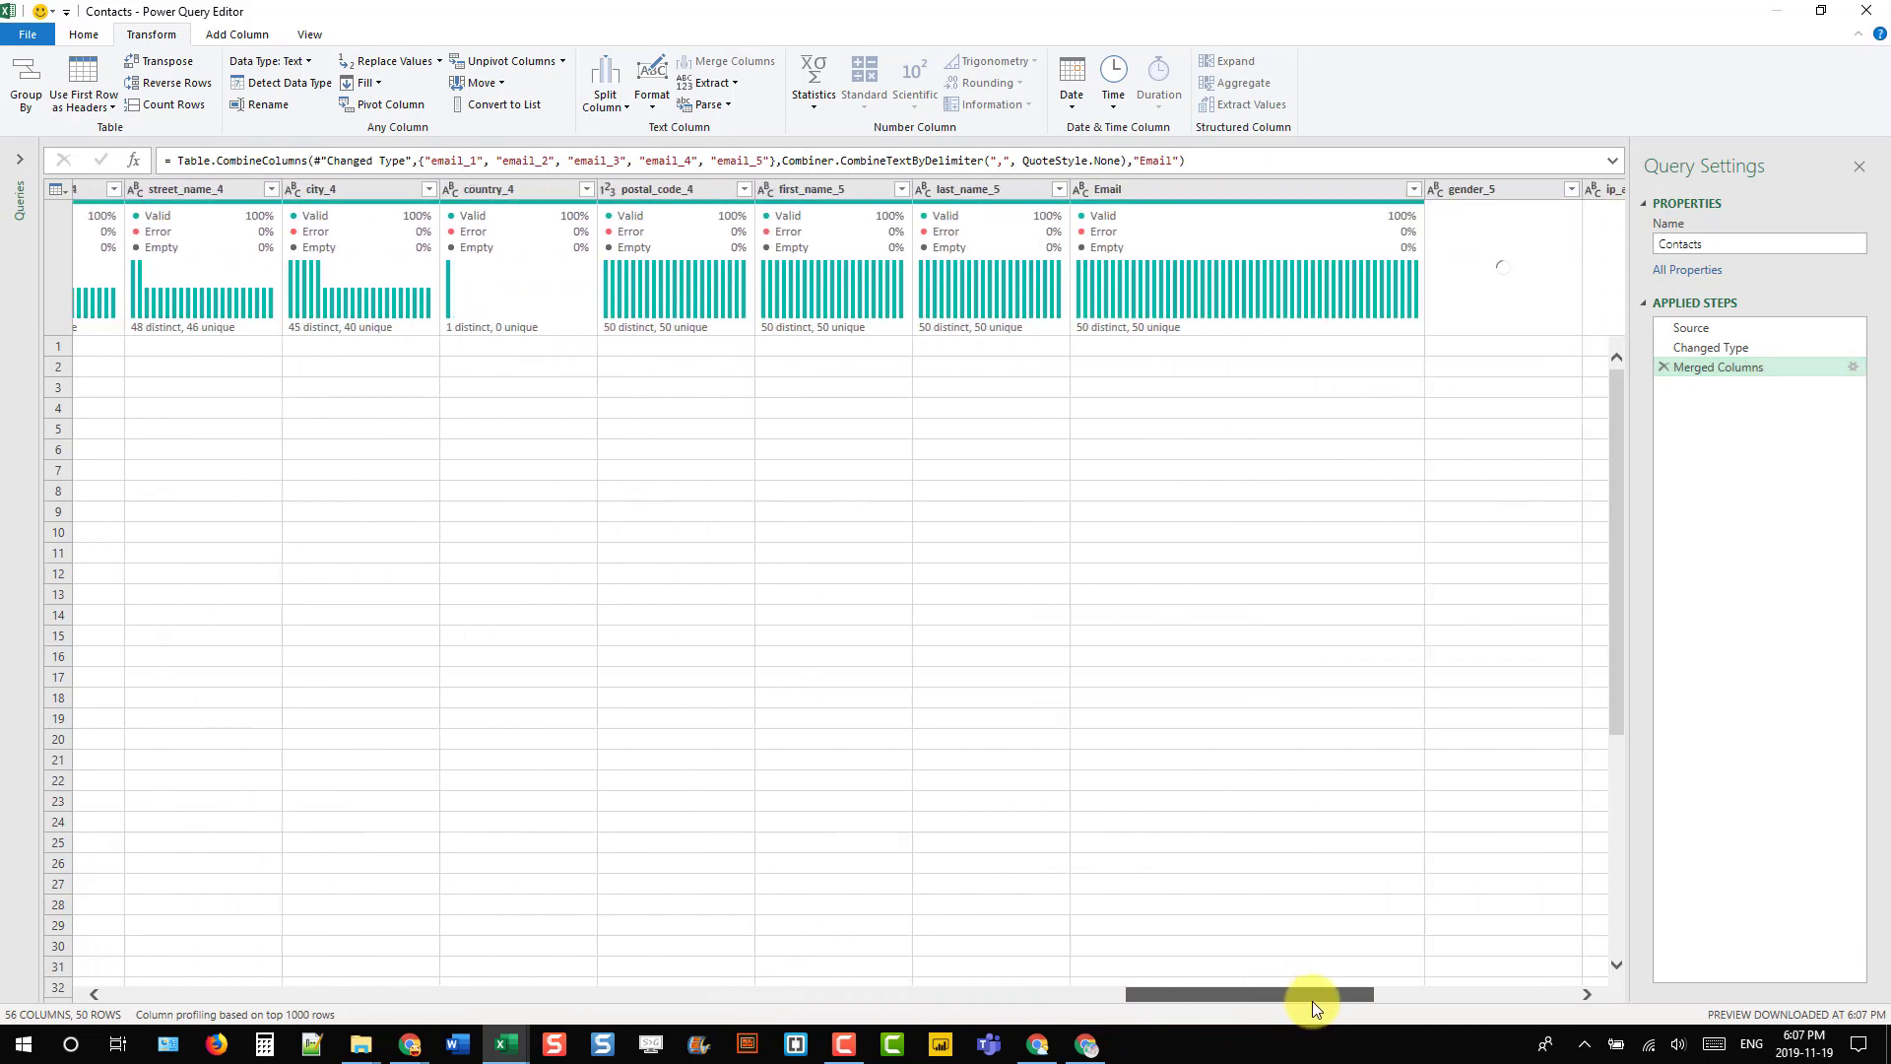
click(1249, 188)
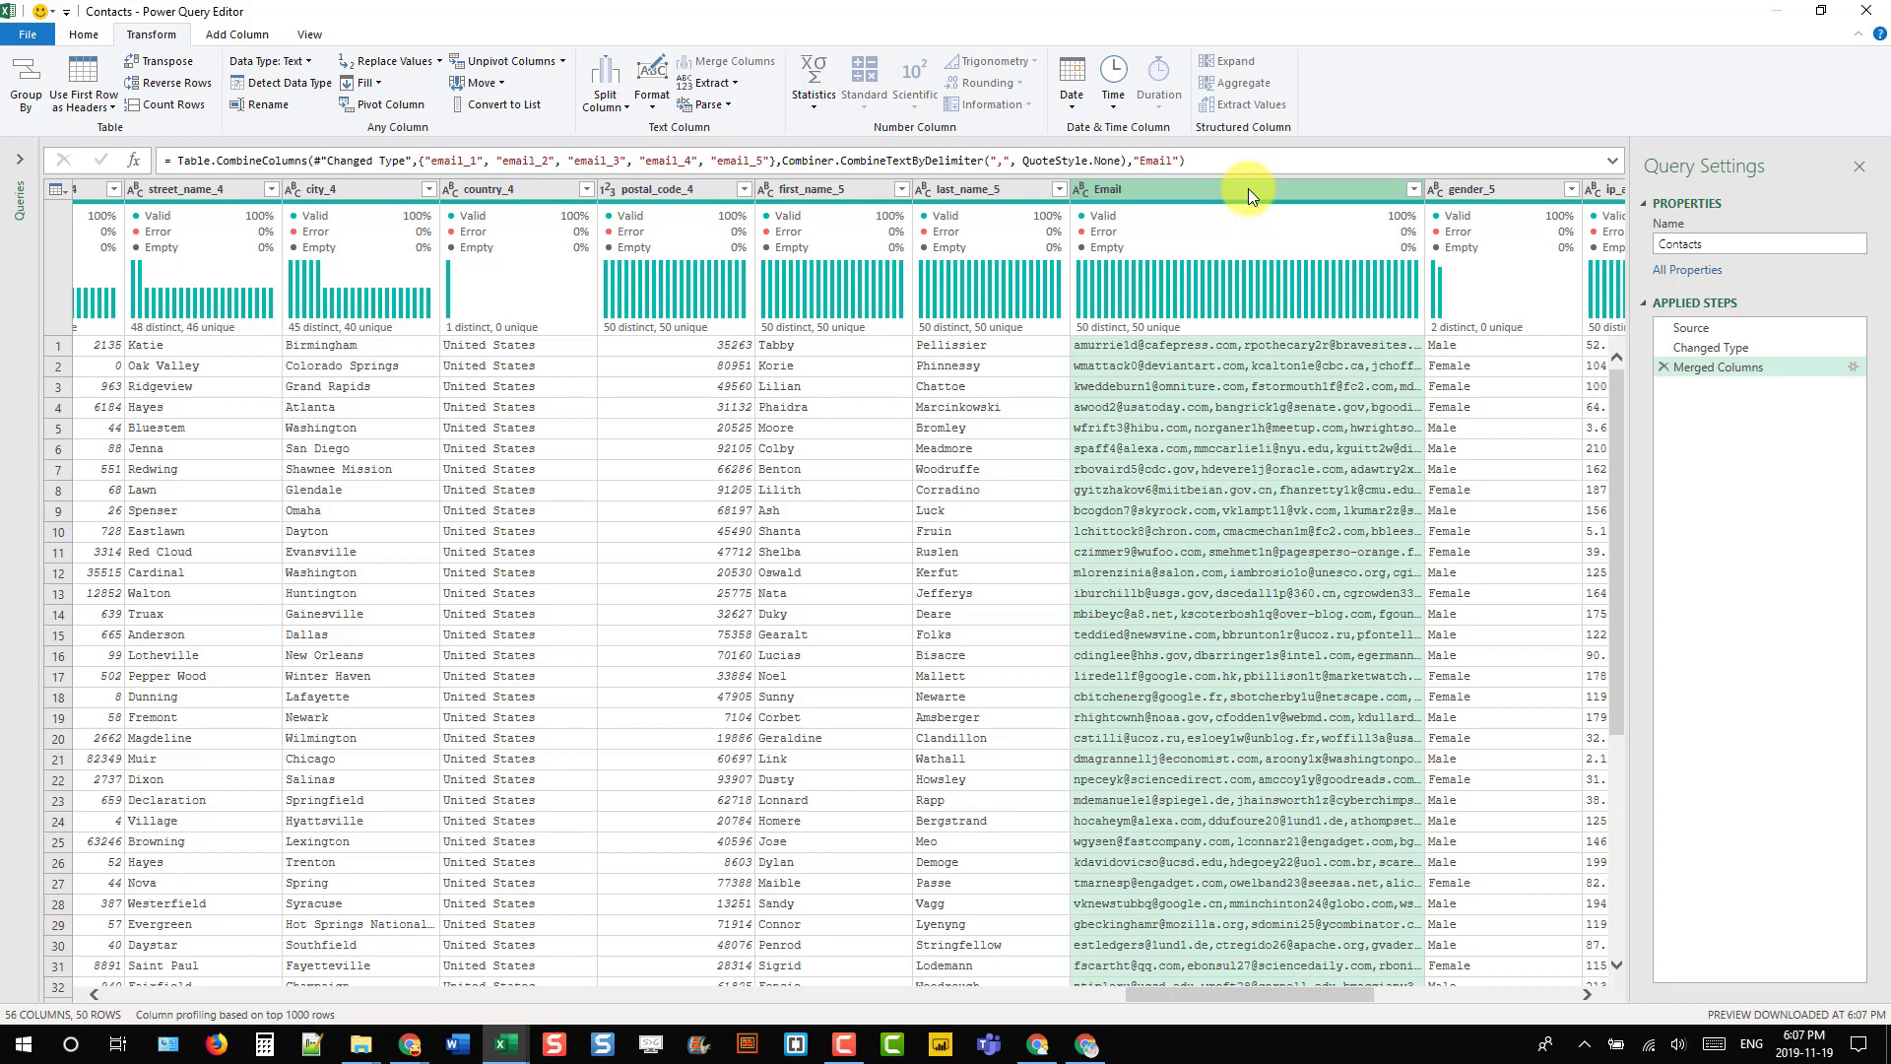
mouse_move(1248, 209)
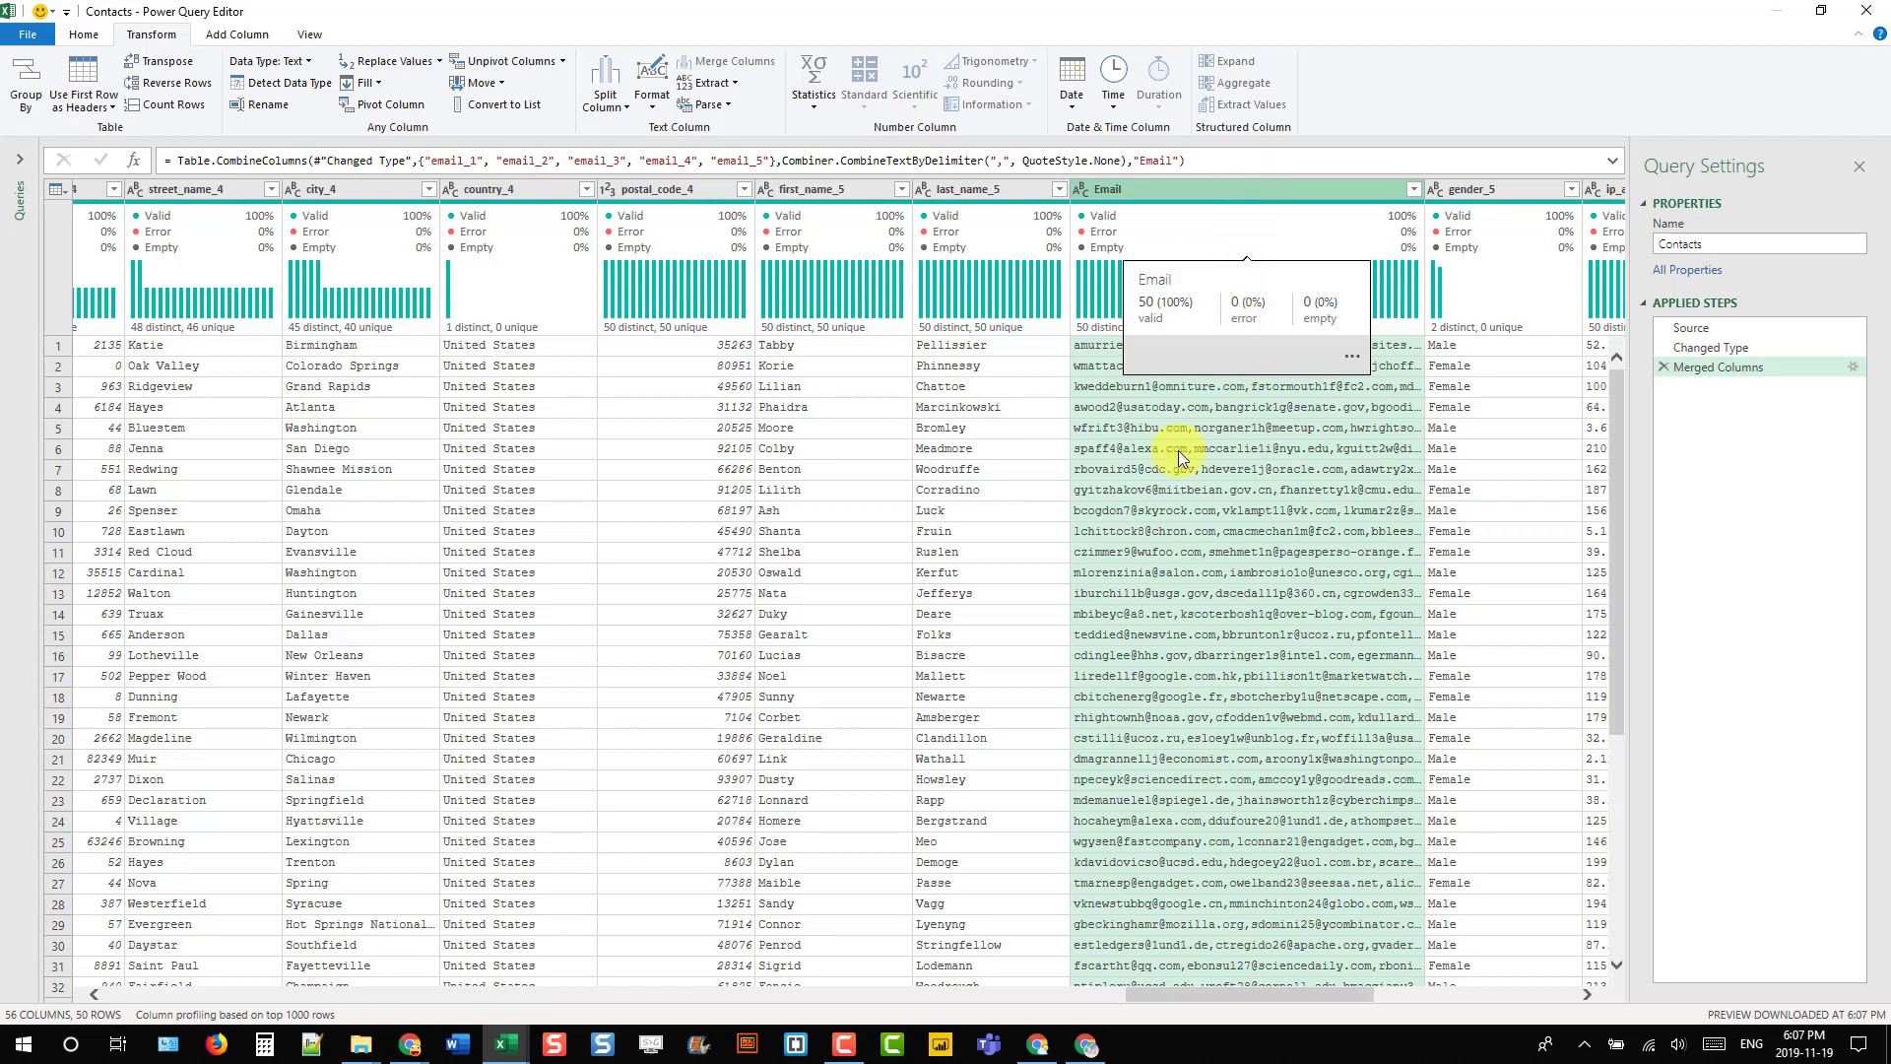